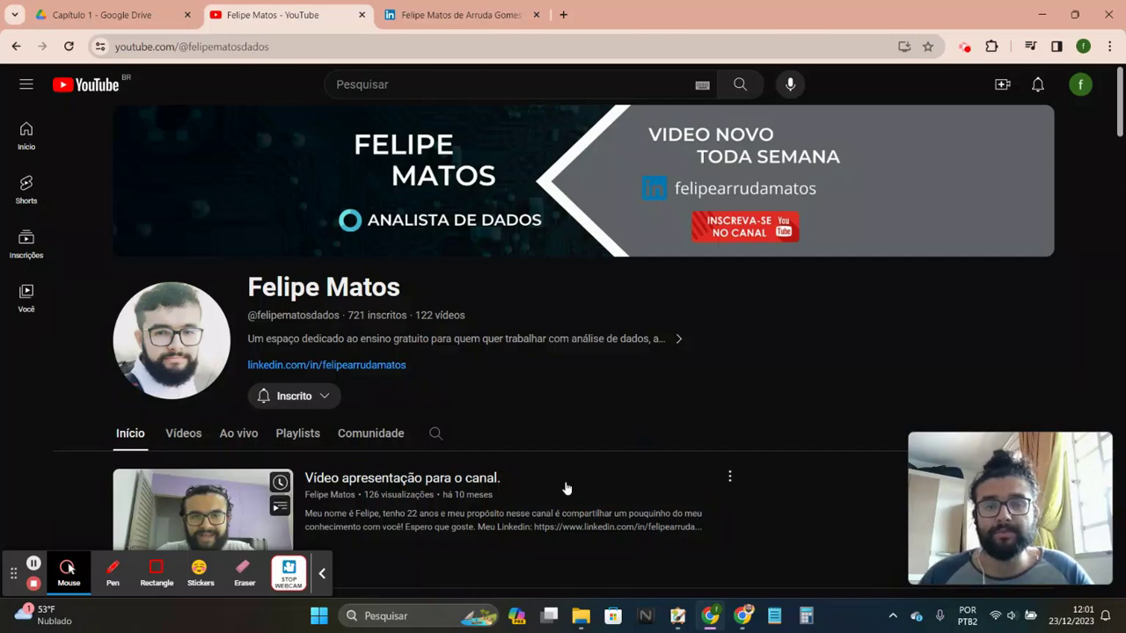
# - Scroll the YouTube channel page down to the Álgebra Linear para Ciência de Dados playlist row
pyautogui.click(320, 575)
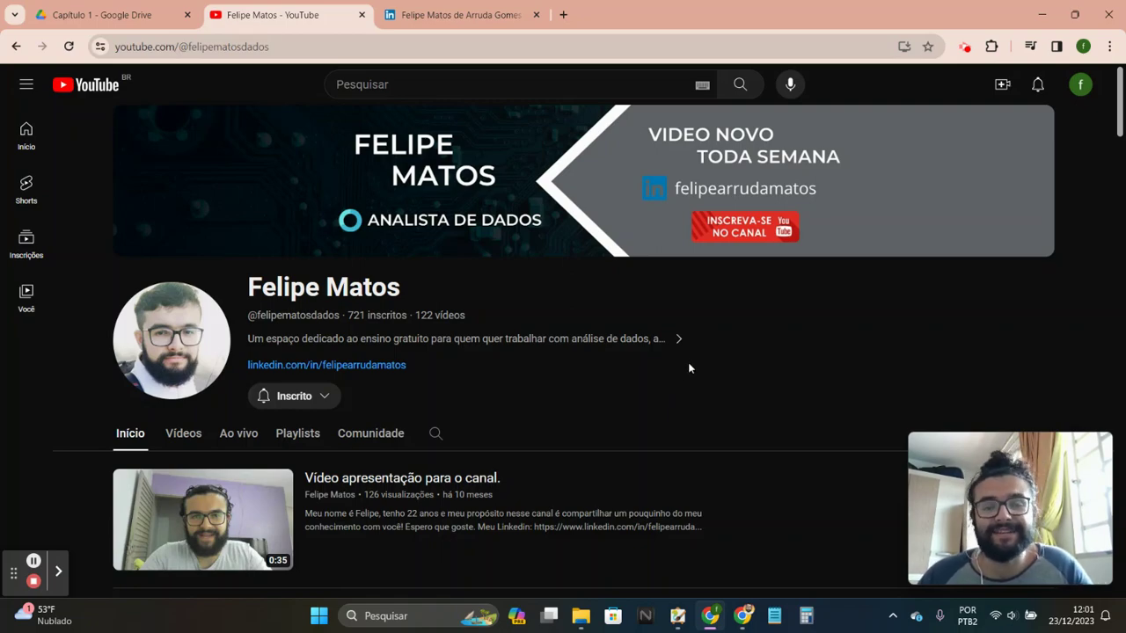
pyautogui.scroll(-3, 688, 365)
pyautogui.scroll(-5, 694, 361)
pyautogui.scroll(-3, 700, 354)
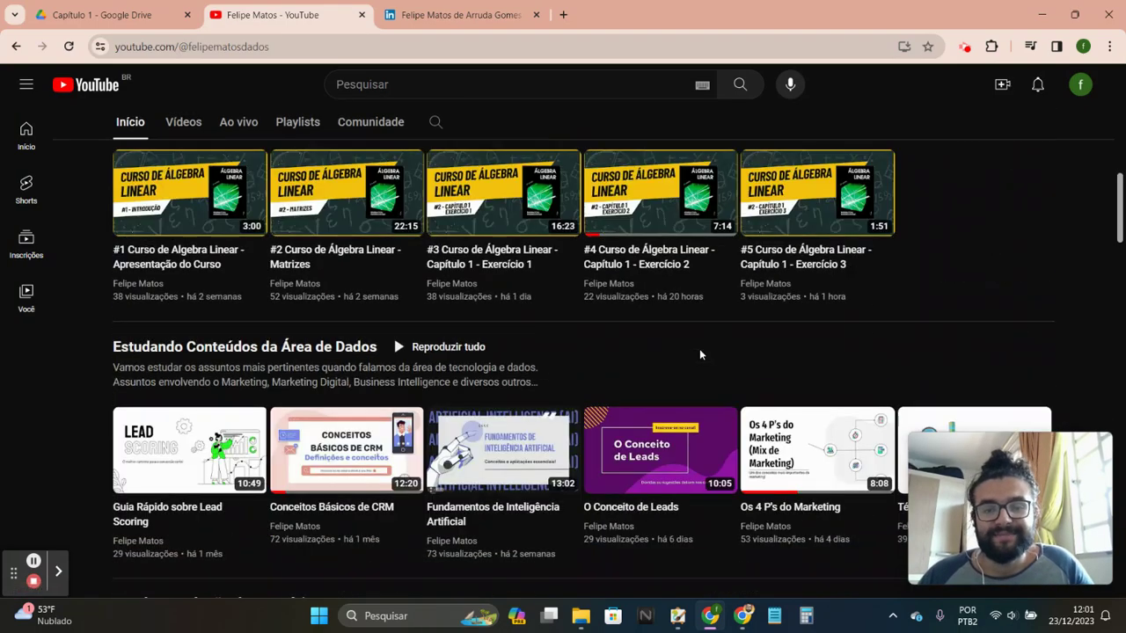
pyautogui.scroll(3, 700, 355)
pyautogui.scroll(-1, 700, 354)
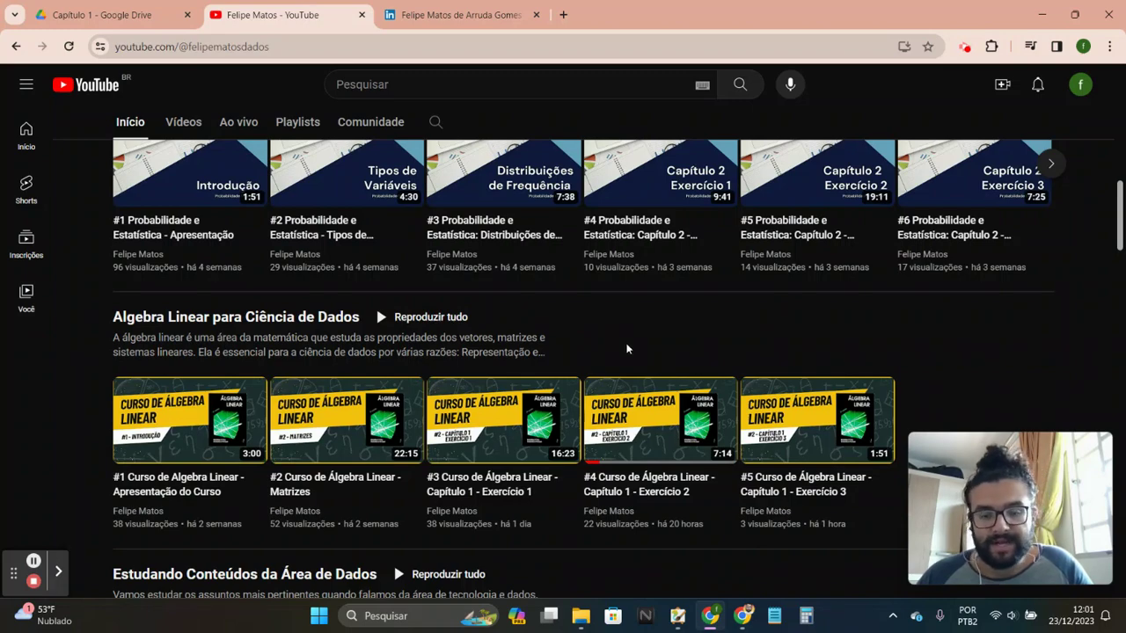
# - Bring the Álgebra Linear textbook PDF forward and scroll through its matrix exercises
pyautogui.moveTo(743, 616)
pyautogui.click(678, 543)
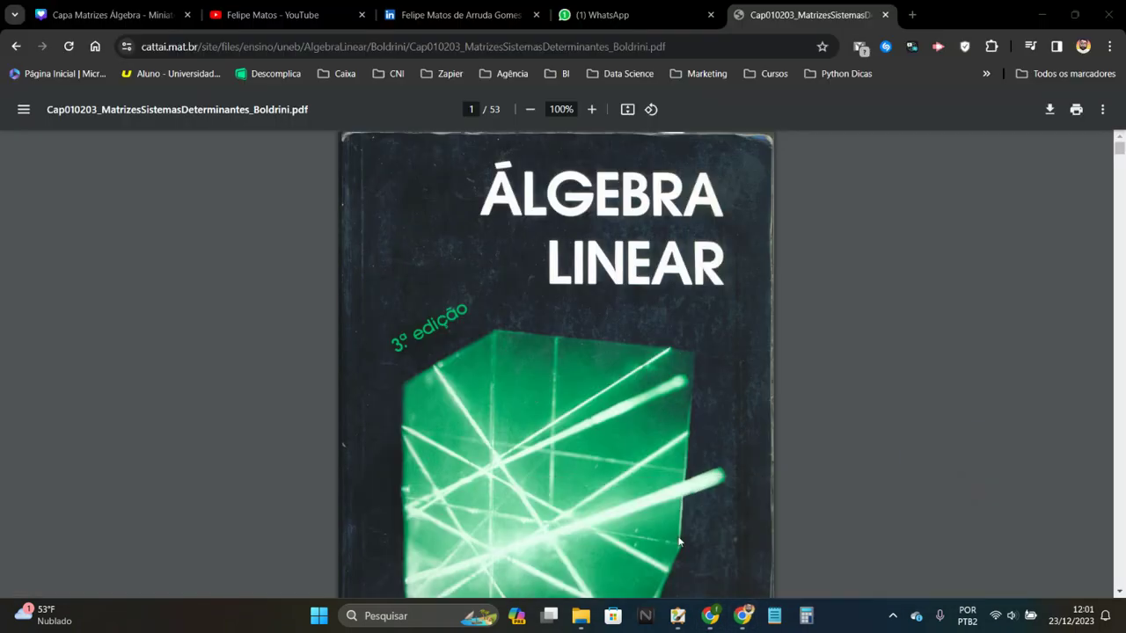
pyautogui.scroll(-3, 678, 543)
pyautogui.scroll(-10, 668, 483)
pyautogui.scroll(-8, 659, 396)
pyautogui.scroll(-8, 644, 317)
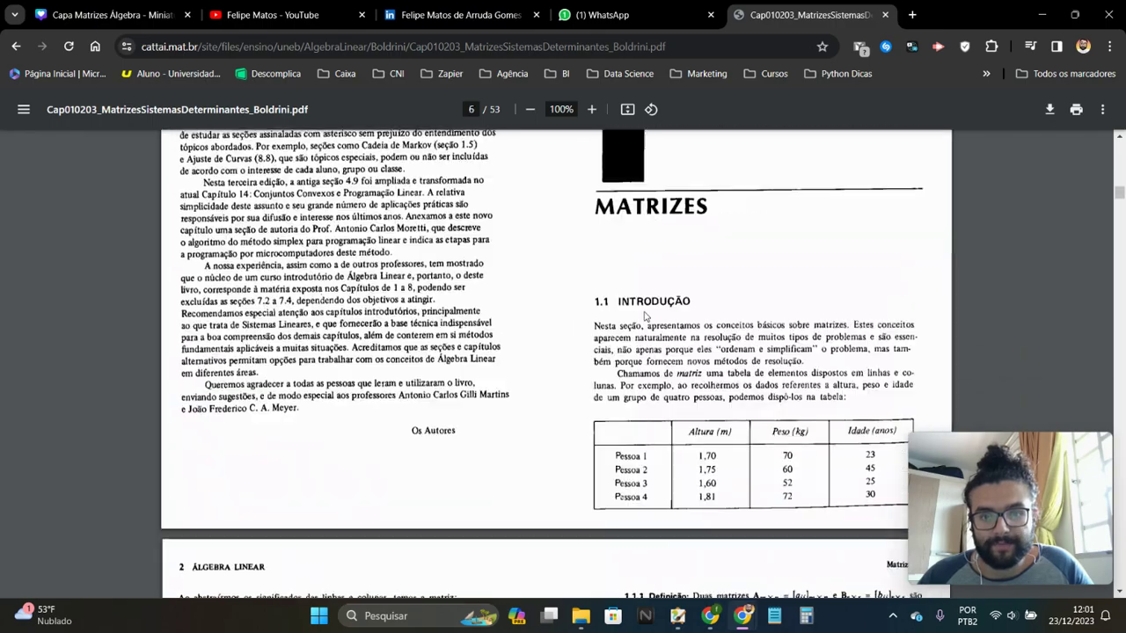
pyautogui.scroll(-4, 645, 317)
pyautogui.scroll(-4, 645, 317)
pyautogui.scroll(-4, 645, 316)
pyautogui.scroll(-3, 644, 318)
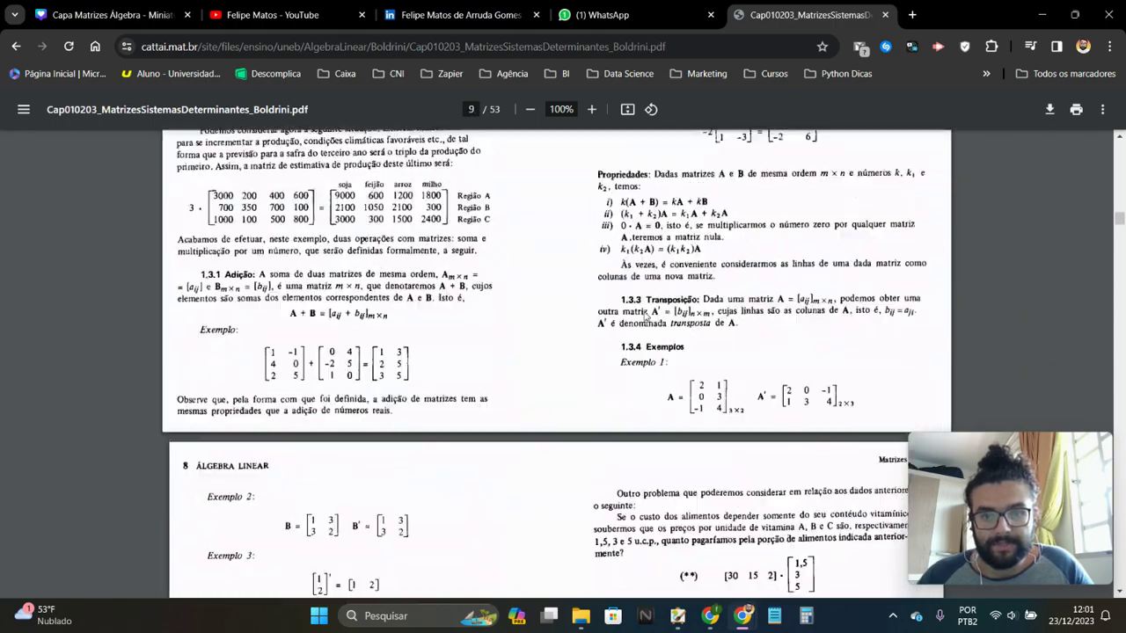
pyautogui.scroll(1, 644, 317)
pyautogui.scroll(1, 615, 244)
pyautogui.scroll(-10, 612, 255)
pyautogui.scroll(-5, 610, 259)
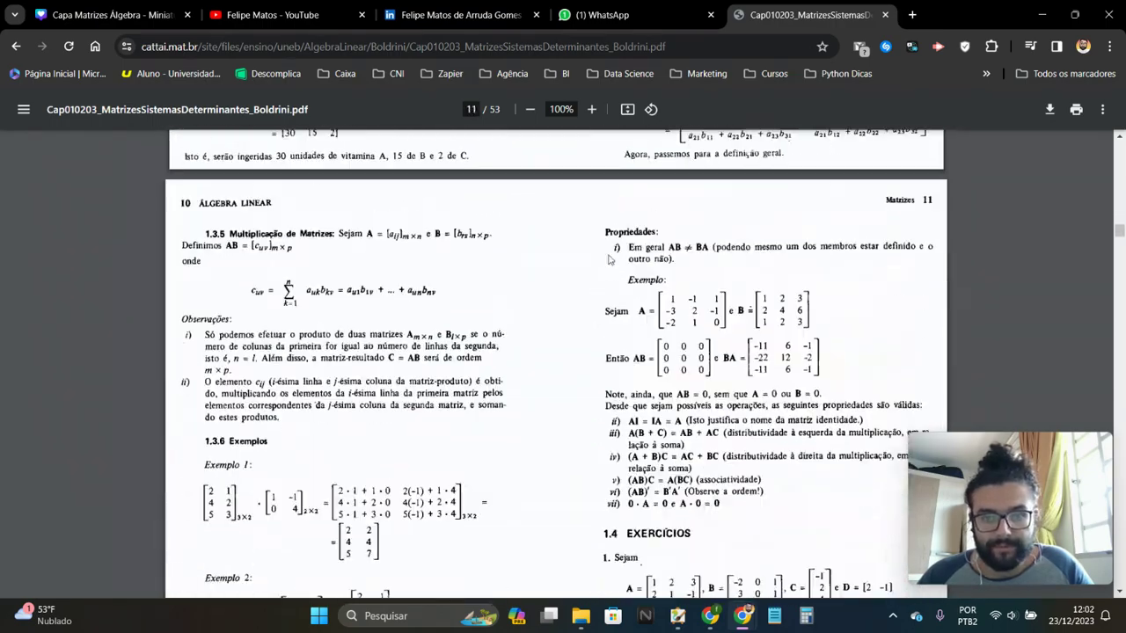
pyautogui.scroll(-1, 610, 259)
pyautogui.scroll(-4, 609, 251)
pyautogui.scroll(-3, 607, 237)
pyautogui.scroll(3, 604, 223)
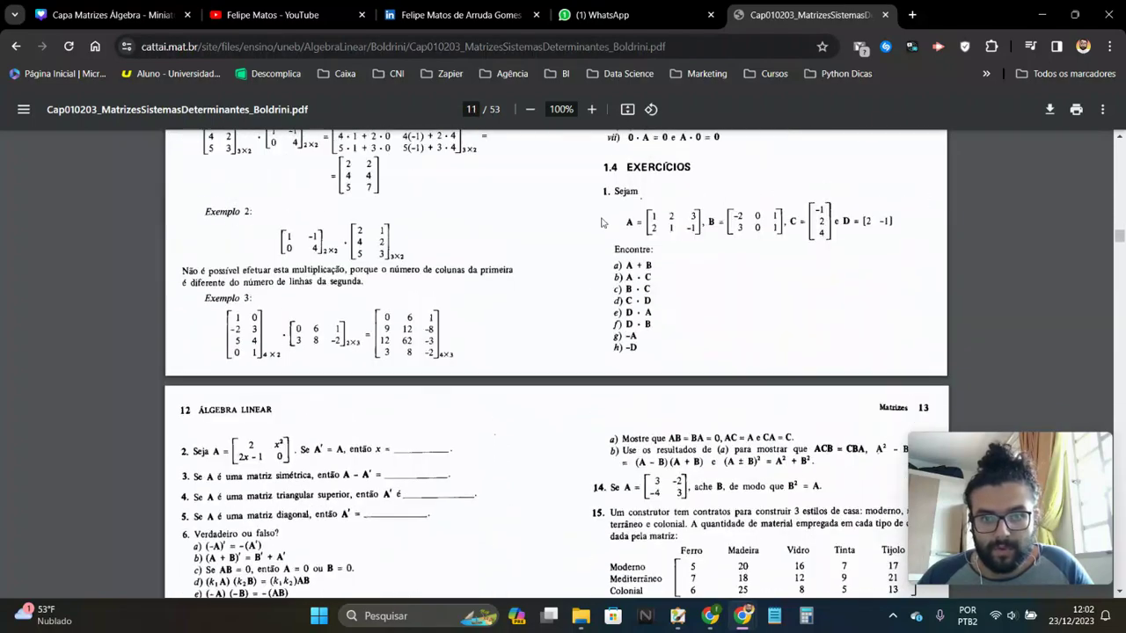
pyautogui.scroll(-3, 615, 246)
pyautogui.scroll(-2, 650, 273)
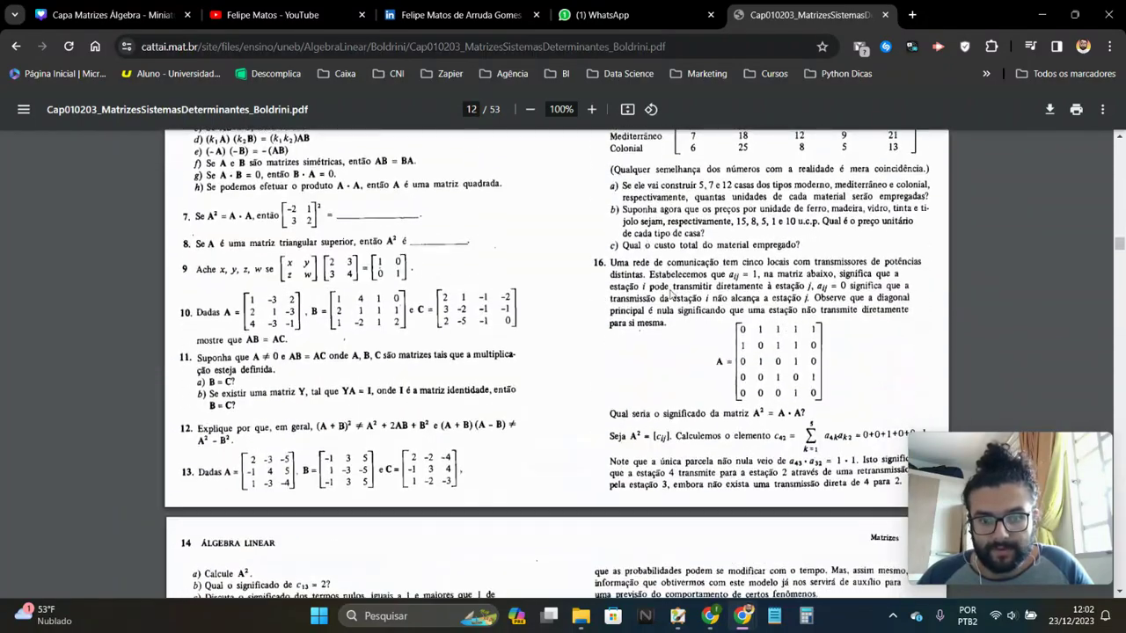
pyautogui.scroll(-2, 670, 295)
pyautogui.scroll(-1, 528, 370)
pyautogui.scroll(-1, 287, 495)
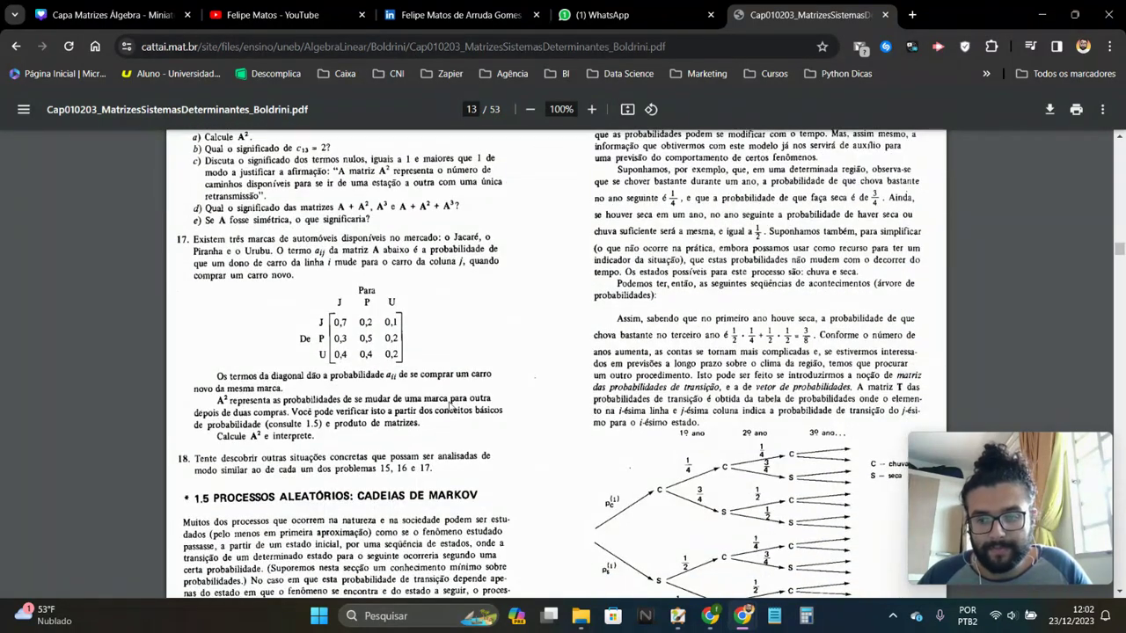
pyautogui.scroll(1, 519, 363)
pyautogui.scroll(2, 518, 364)
pyautogui.scroll(2, 519, 363)
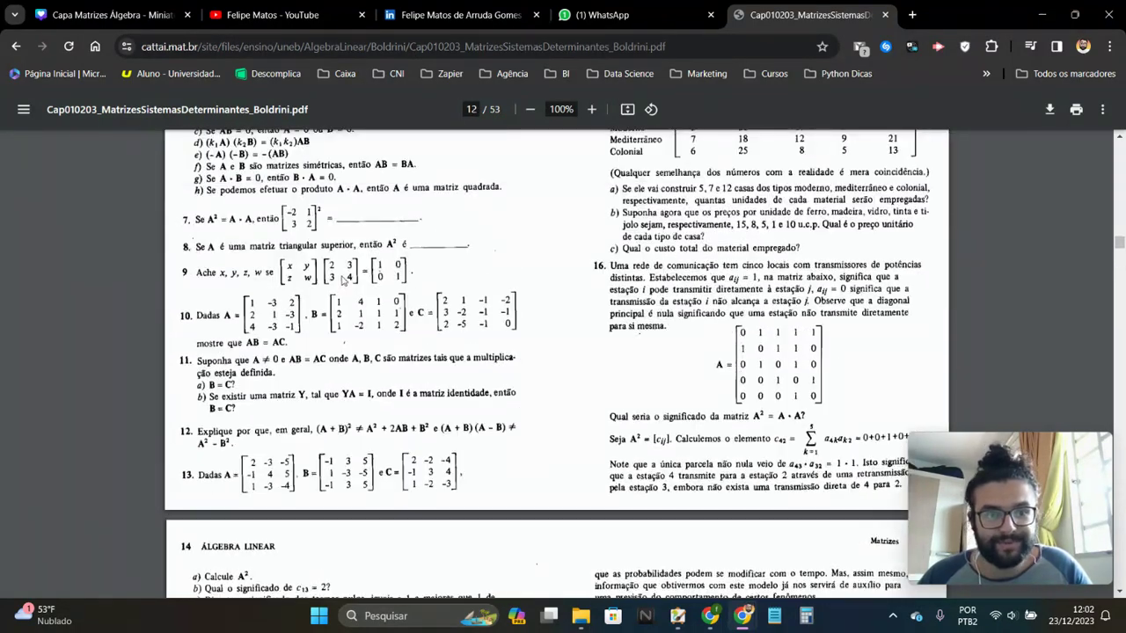
pyautogui.scroll(-1, 528, 299)
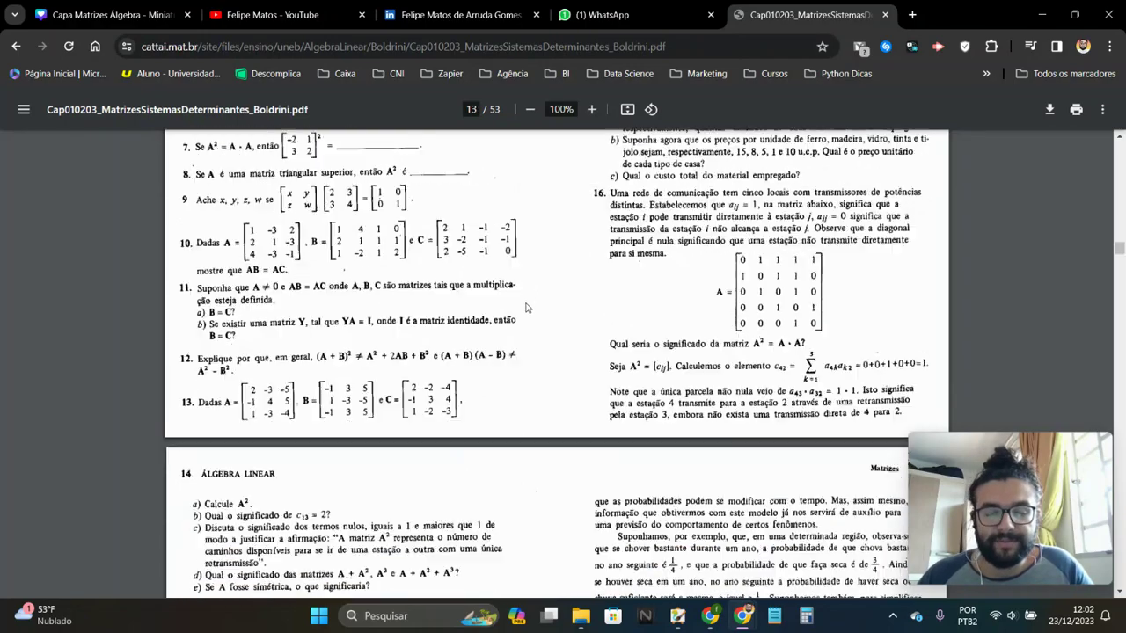
pyautogui.scroll(-10, 527, 299)
pyautogui.scroll(-5, 525, 308)
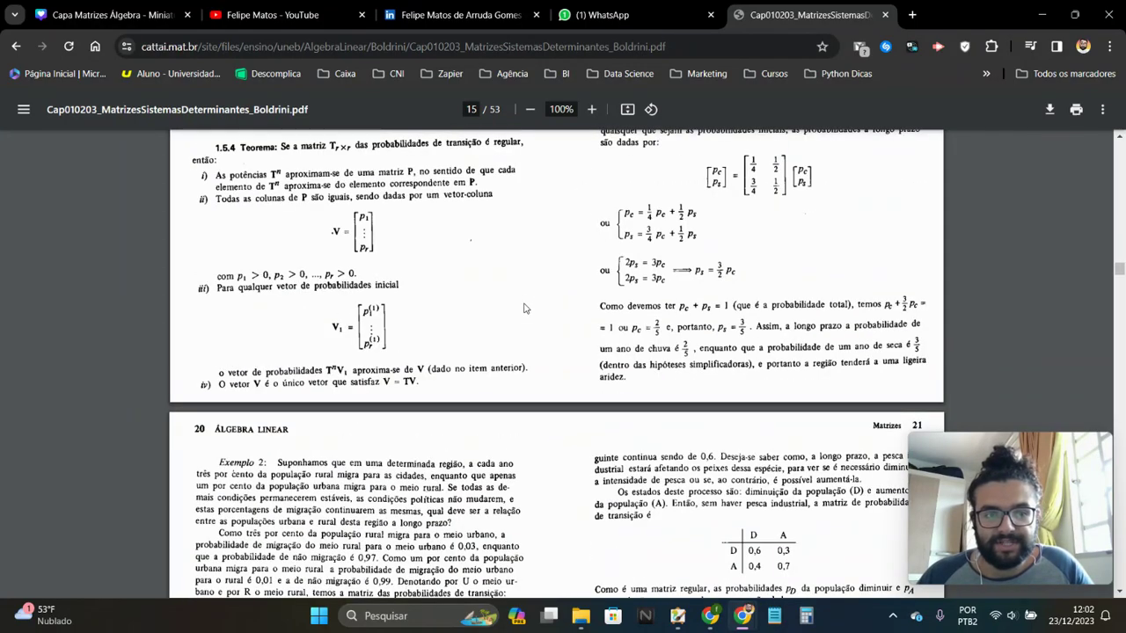
pyautogui.scroll(-2, 524, 310)
pyautogui.scroll(7, 532, 314)
pyautogui.scroll(5, 541, 319)
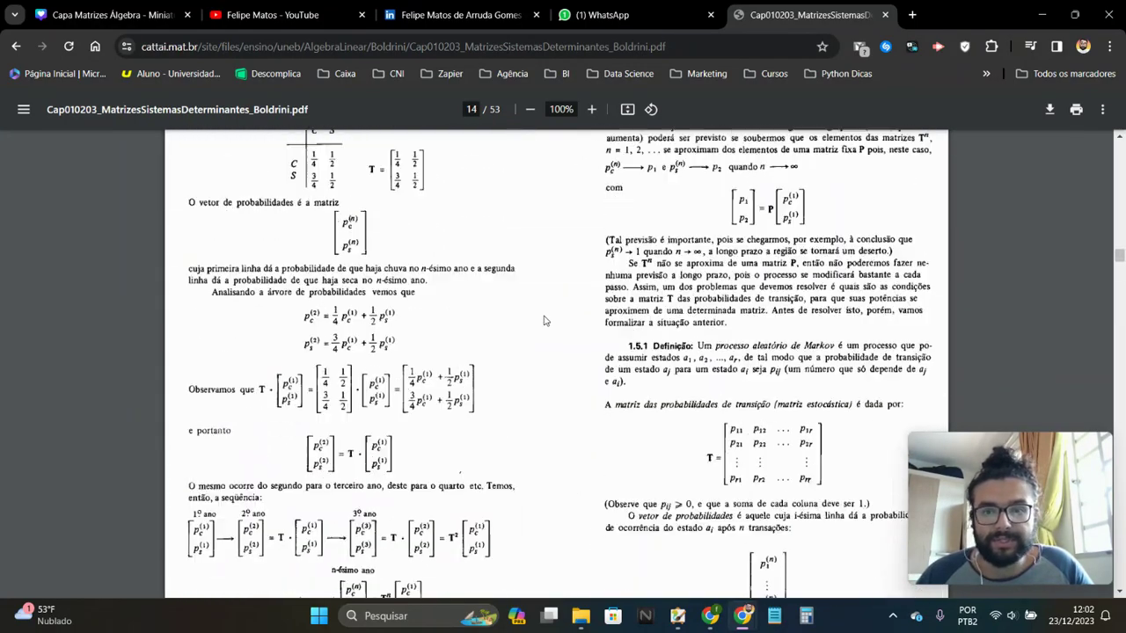
pyautogui.scroll(3, 543, 321)
pyautogui.scroll(-5, 543, 321)
pyautogui.scroll(-10, 545, 321)
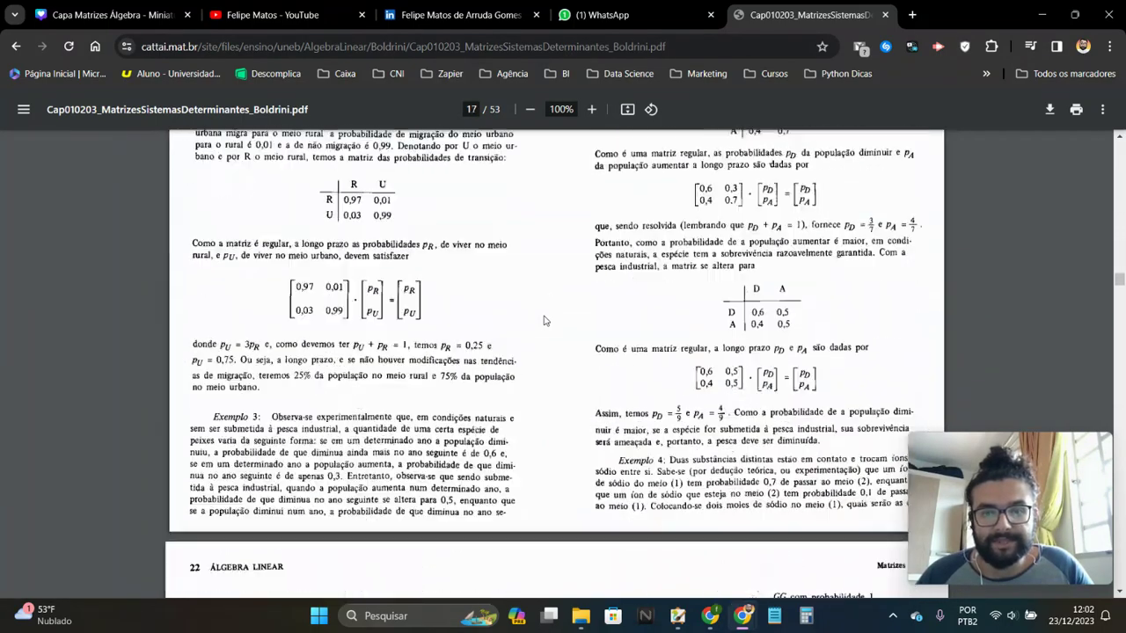
pyautogui.scroll(-5, 547, 321)
pyautogui.scroll(-5, 550, 320)
pyautogui.scroll(-7, 550, 320)
pyautogui.scroll(-4, 554, 321)
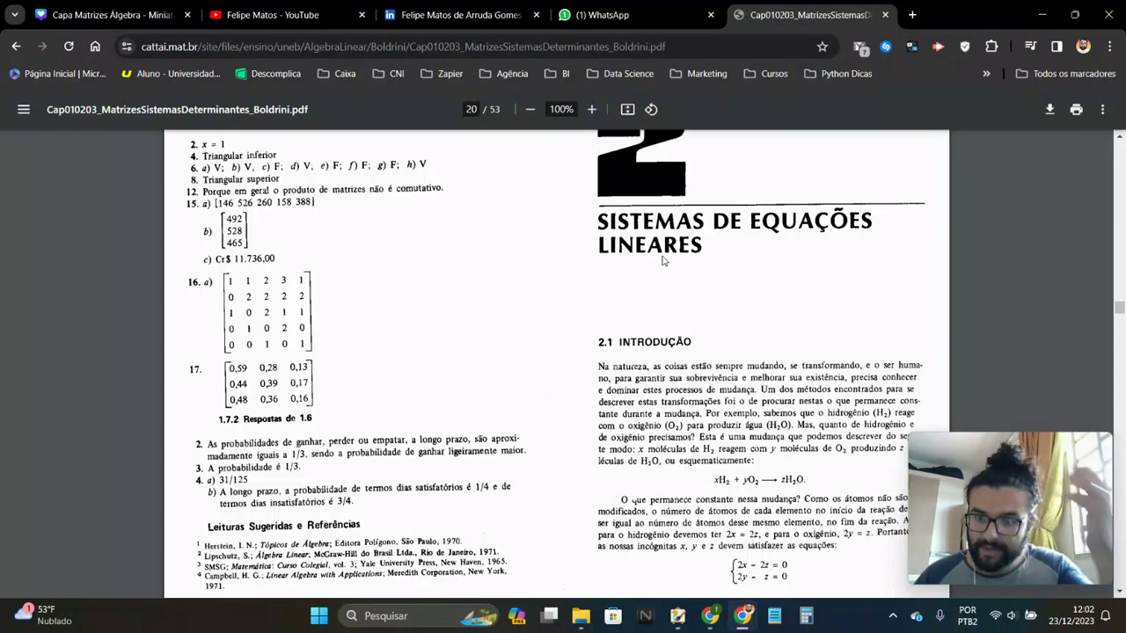
pyautogui.scroll(-10, 554, 280)
pyautogui.scroll(-15, 554, 280)
pyautogui.scroll(-8, 549, 290)
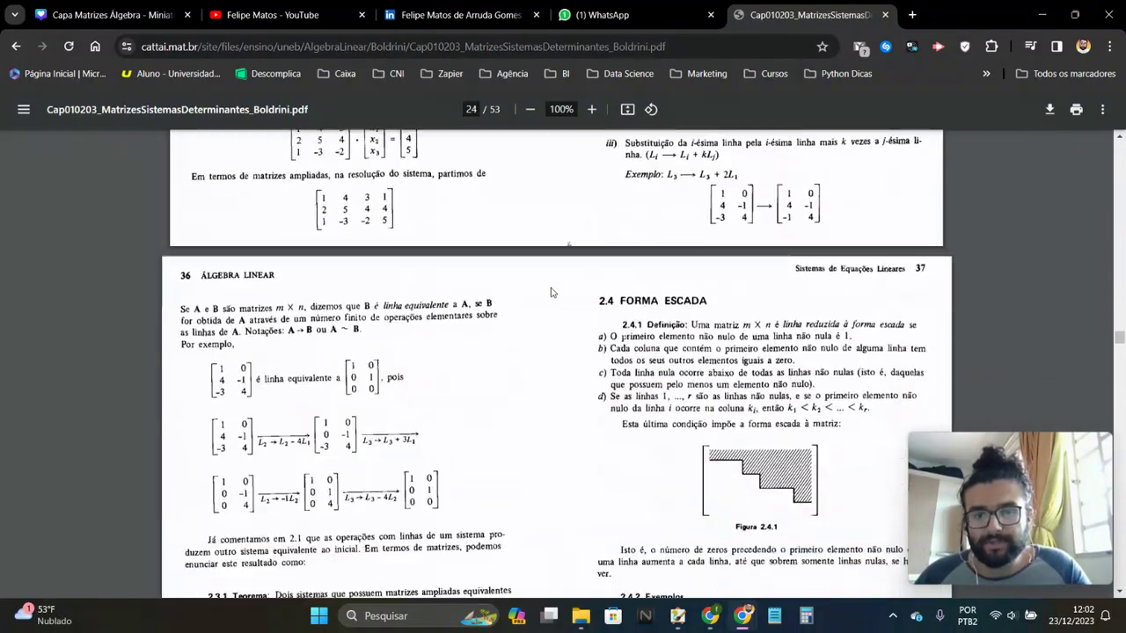
pyautogui.scroll(3, 593, 284)
pyautogui.scroll(-4, 616, 247)
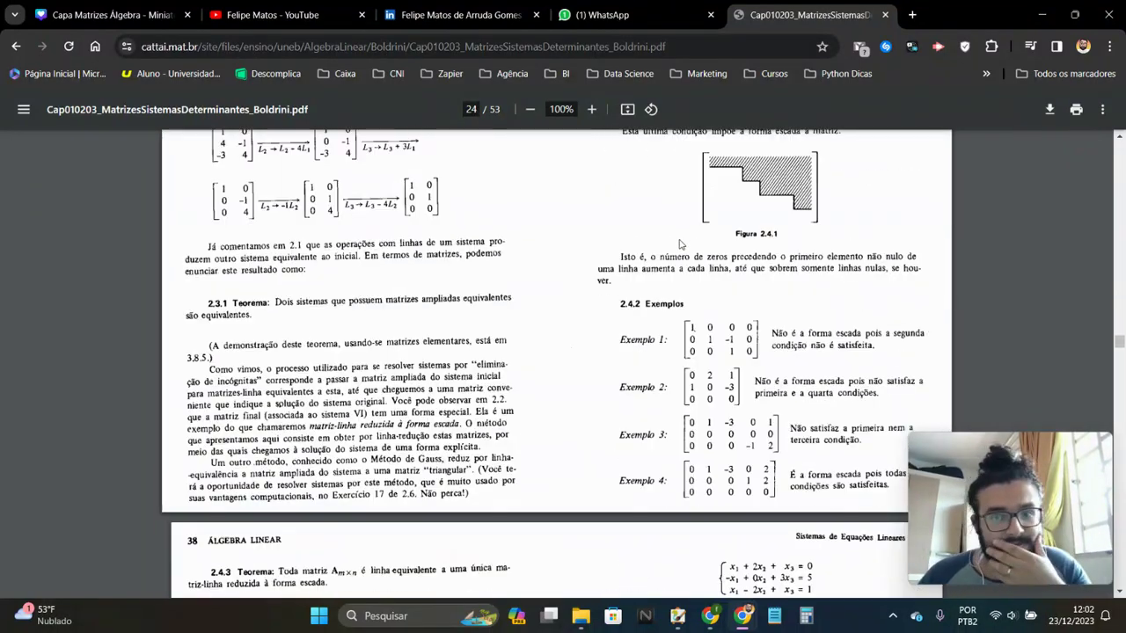
pyautogui.scroll(-3, 598, 264)
pyautogui.scroll(-3, 594, 272)
pyautogui.scroll(-5, 595, 272)
pyautogui.scroll(-5, 594, 271)
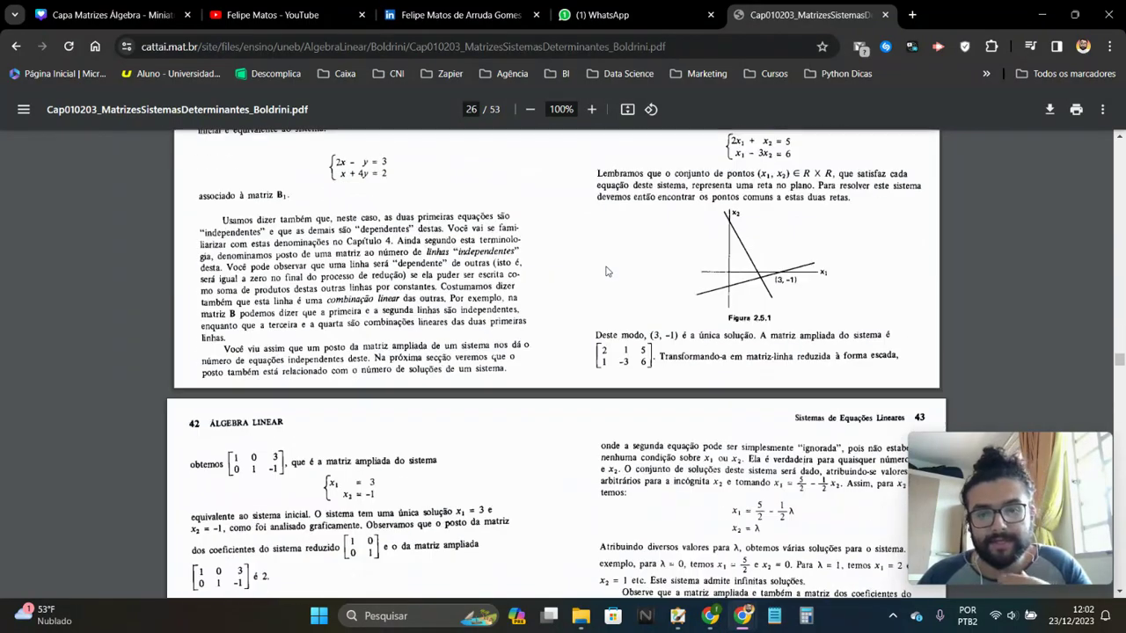
pyautogui.scroll(-5, 996, 333)
pyautogui.scroll(-5, 997, 333)
pyautogui.scroll(-5, 995, 333)
pyautogui.scroll(-5, 1011, 339)
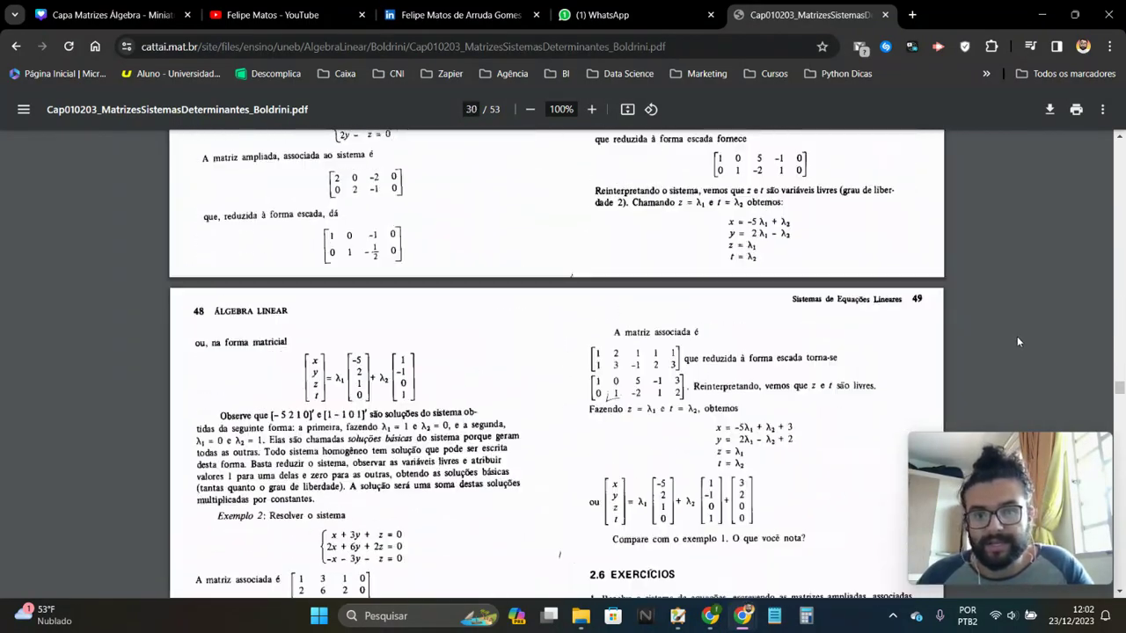
pyautogui.scroll(-5, 1021, 344)
pyautogui.scroll(-3, 1025, 345)
pyautogui.scroll(3, 1026, 340)
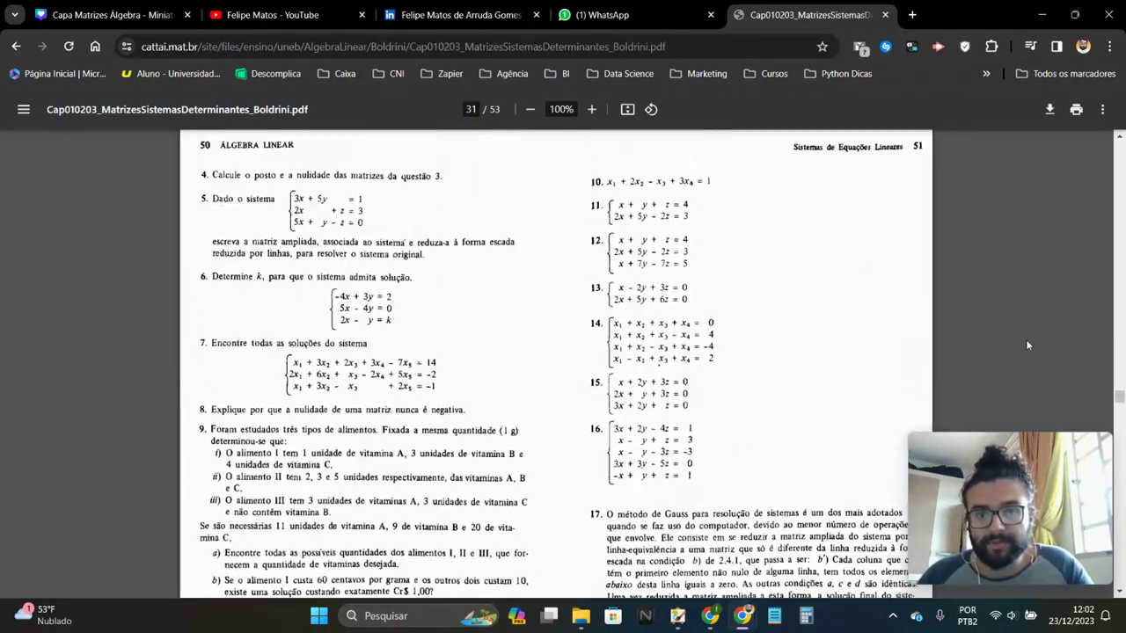
pyautogui.scroll(1, 1024, 340)
pyautogui.scroll(3, 821, 342)
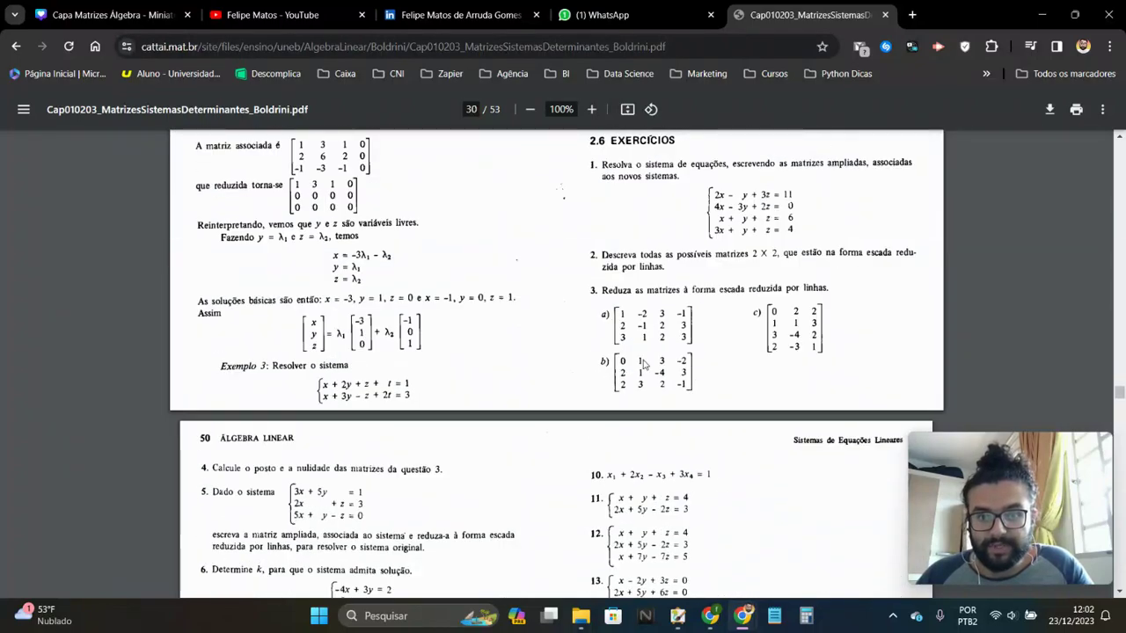
# - Jump back to the PDF cover and scroll to chapter 1, Matrizes, on page 6
pyautogui.moveTo(1118, 393)
pyautogui.mouseDown()
pyautogui.moveTo(1118, 455)
pyautogui.moveTo(1118, 145)
pyautogui.mouseUp()
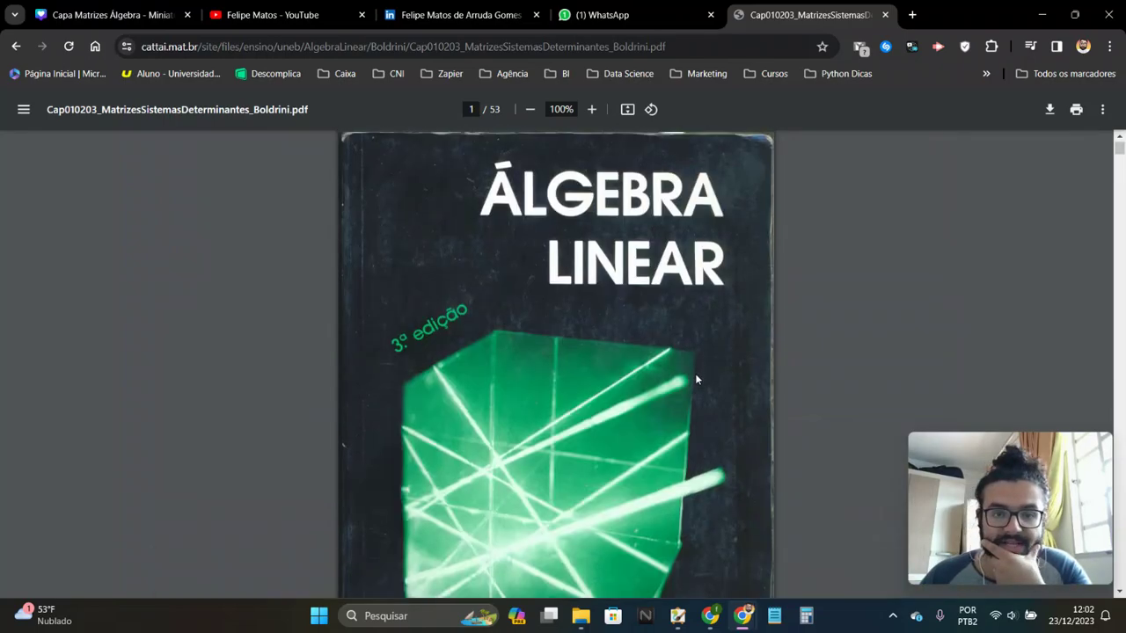
pyautogui.scroll(-5, 695, 372)
pyautogui.scroll(-5, 699, 369)
pyautogui.scroll(-5, 703, 365)
pyautogui.scroll(-5, 703, 365)
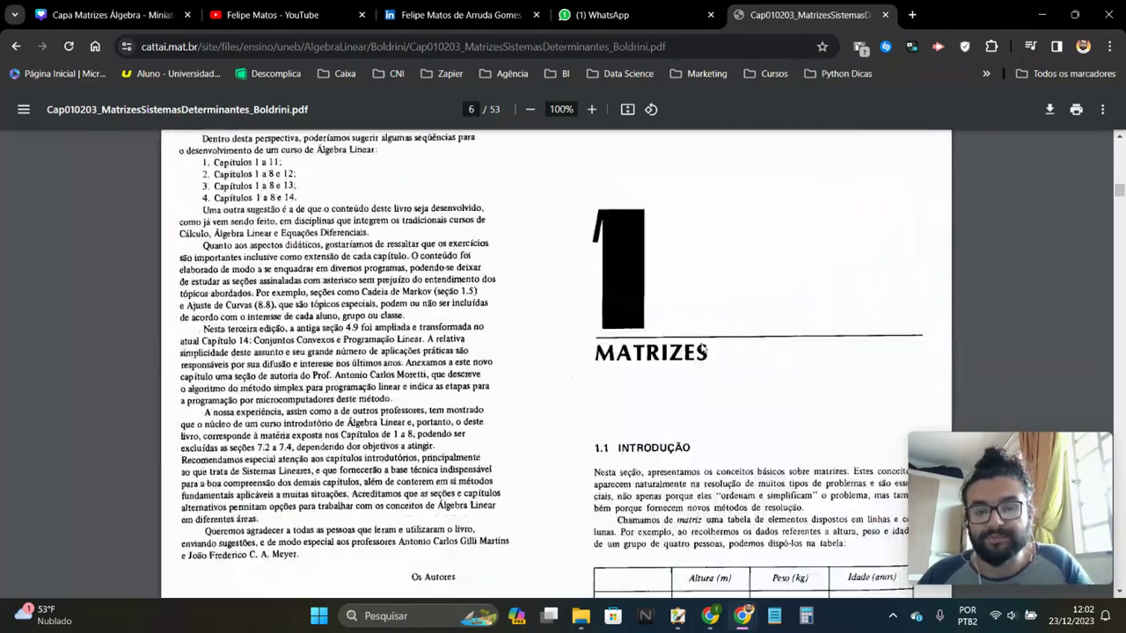
pyautogui.scroll(-5, 704, 365)
# - Bring MyPaint forward, showing exercise 8 and the handwritten 3×3 matrix A
pyautogui.click(686, 618)
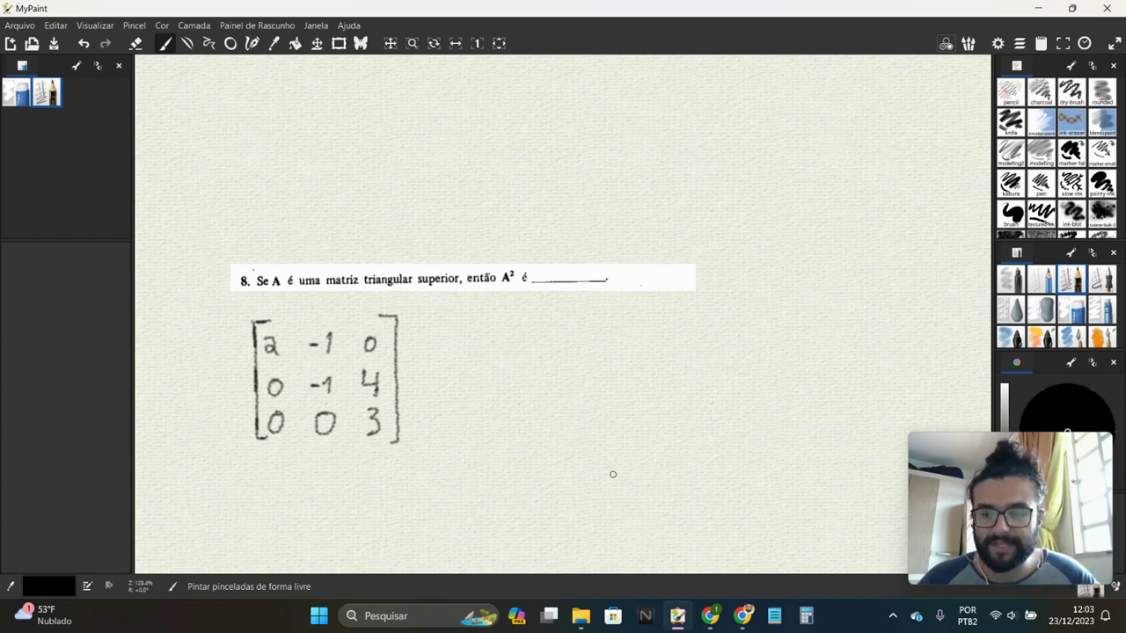
pyautogui.moveTo(710, 615)
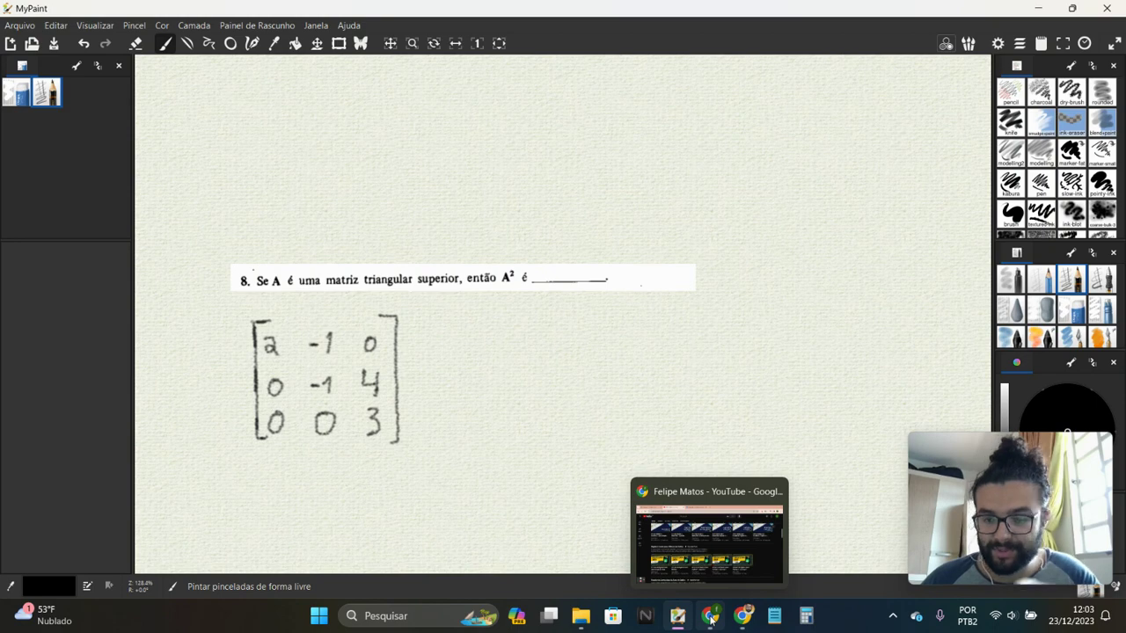
# - Underline the expanded A·A product's top-left entry, 2·2+-1·0+0·0, redrawing after one undo
pyautogui.click(710, 616)
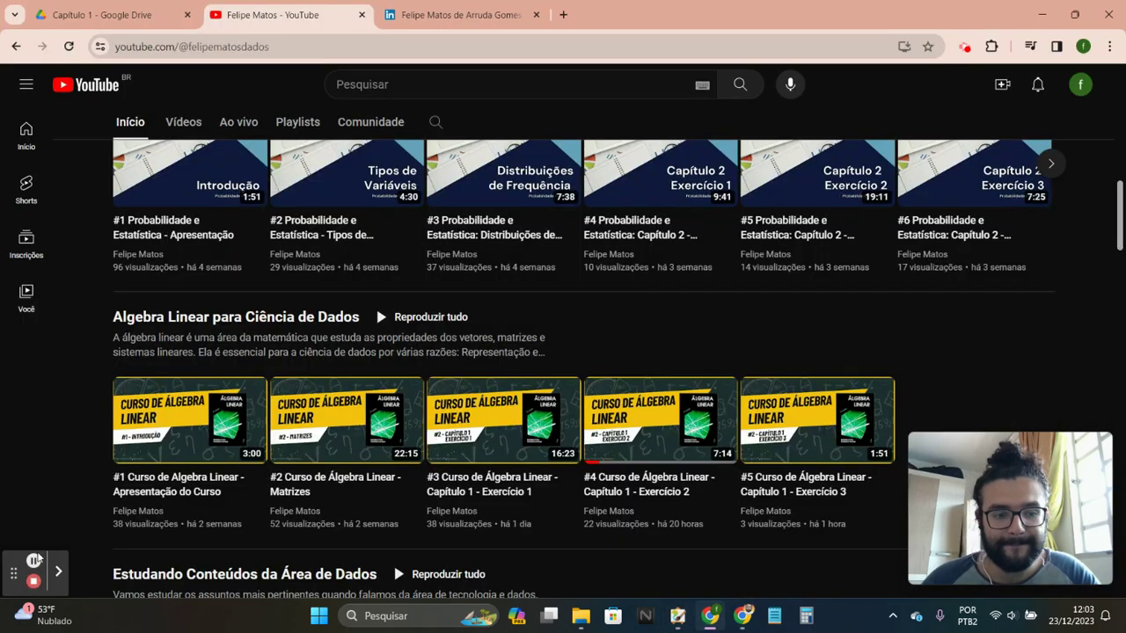
pyautogui.click(710, 616)
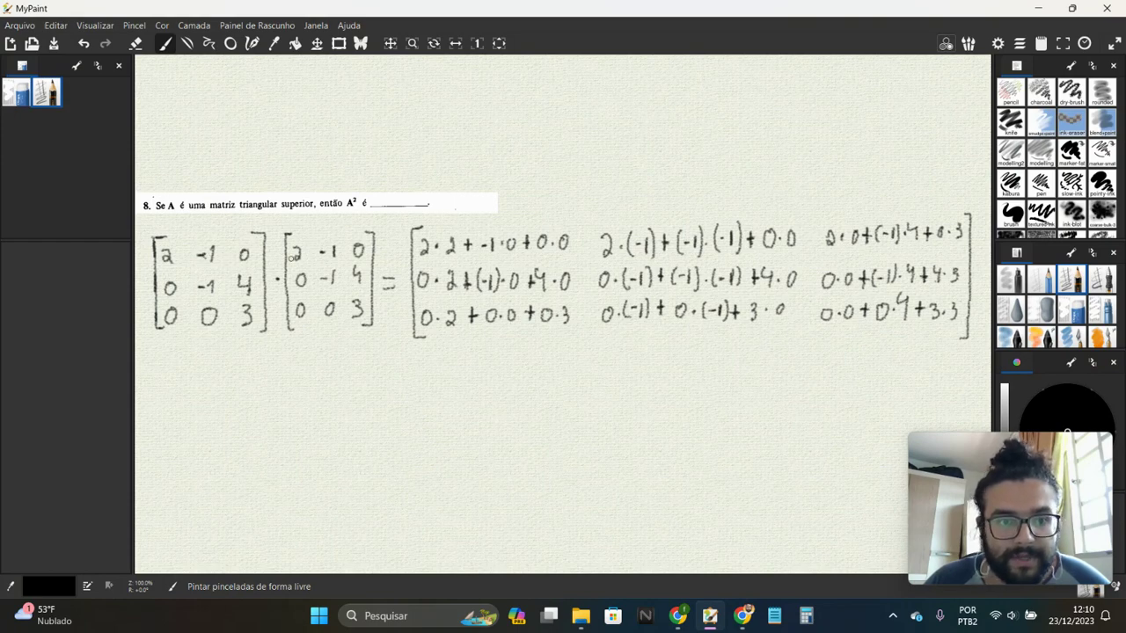
pyautogui.moveTo(524, 245); pyautogui.dragTo(564, 254)
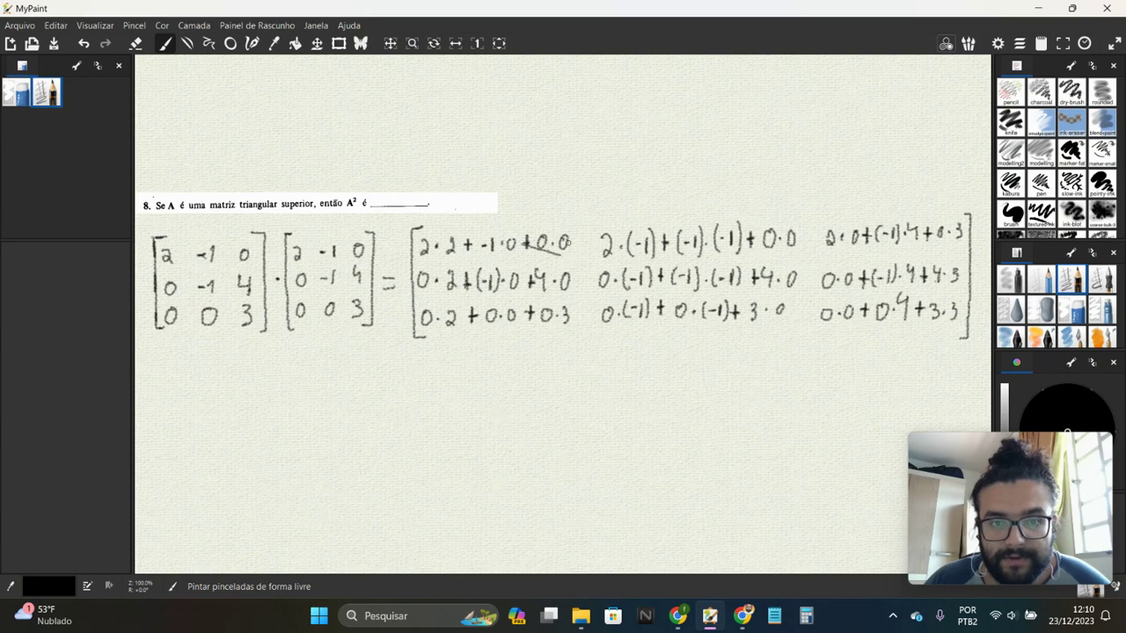
pyautogui.hotkey('ctrl', 'z')
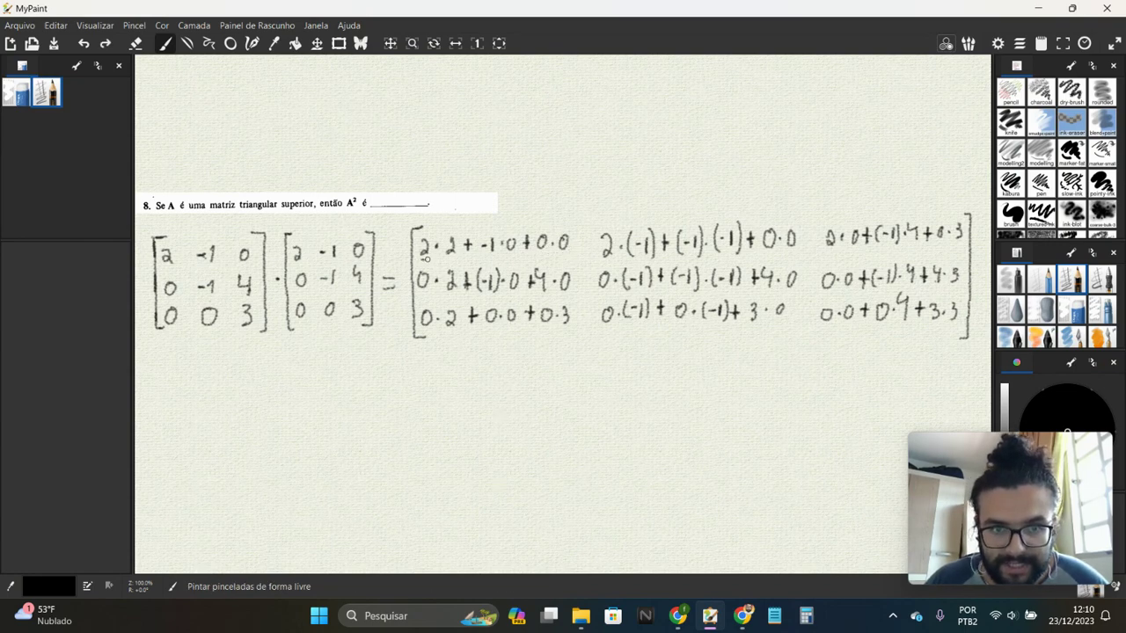
pyautogui.moveTo(426, 257); pyautogui.dragTo(557, 252)
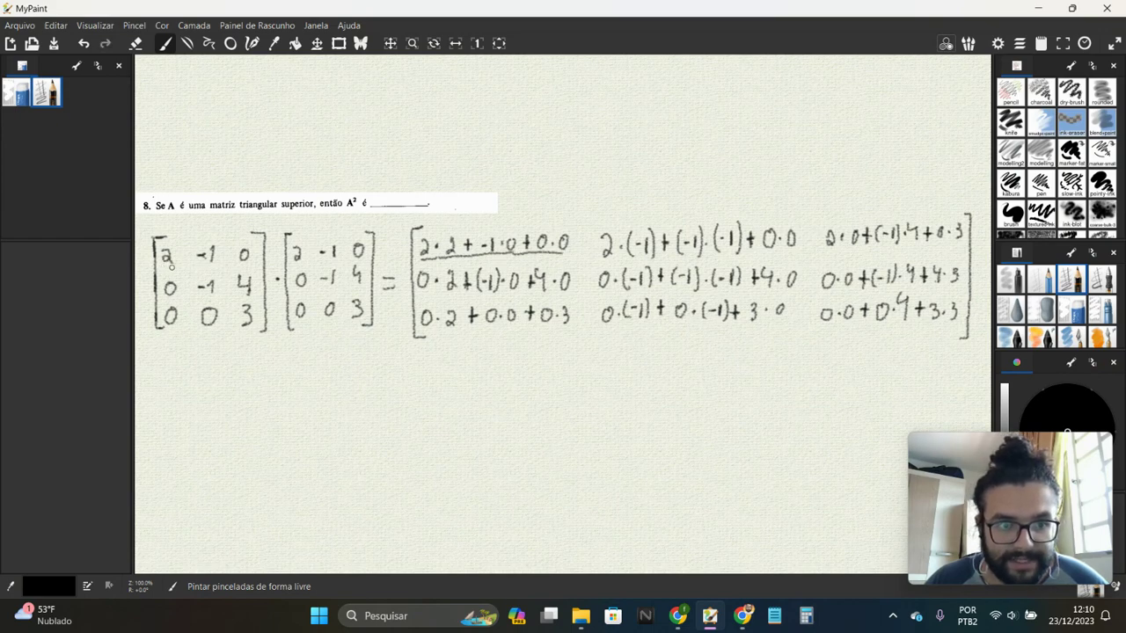
pyautogui.moveTo(188, 266)
pyautogui.mouseDown()
pyautogui.moveTo(248, 264)
pyautogui.moveTo(311, 314)
pyautogui.mouseUp()
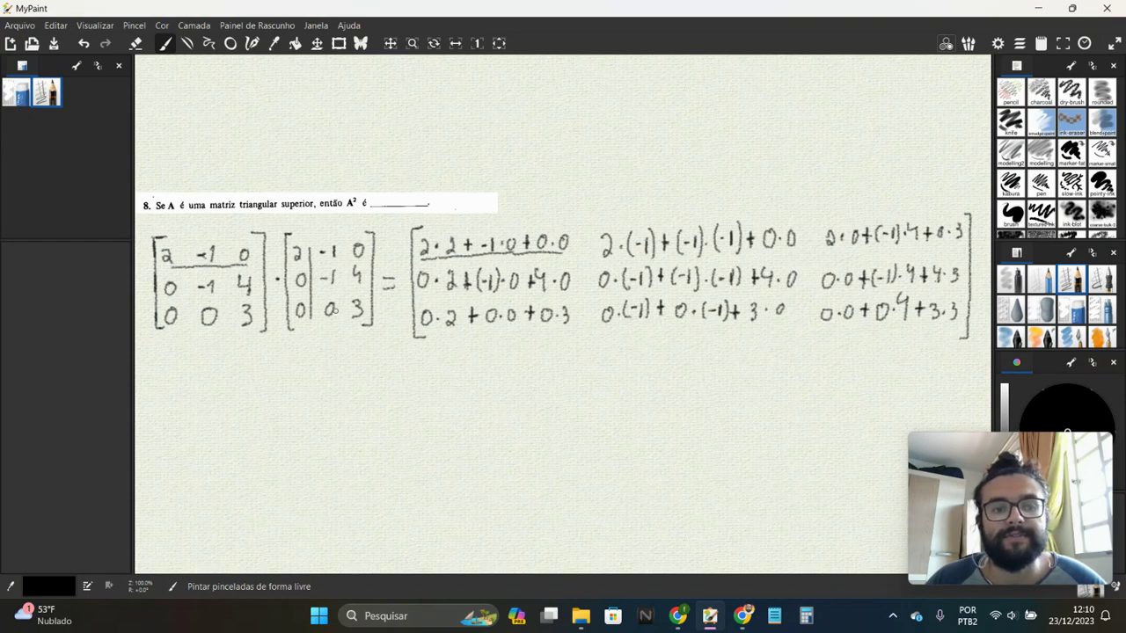
pyautogui.hotkey('ctrl', 'z')
pyautogui.hotkey('ctrl', 'z')
pyautogui.hotkey('ctrl', 'z')
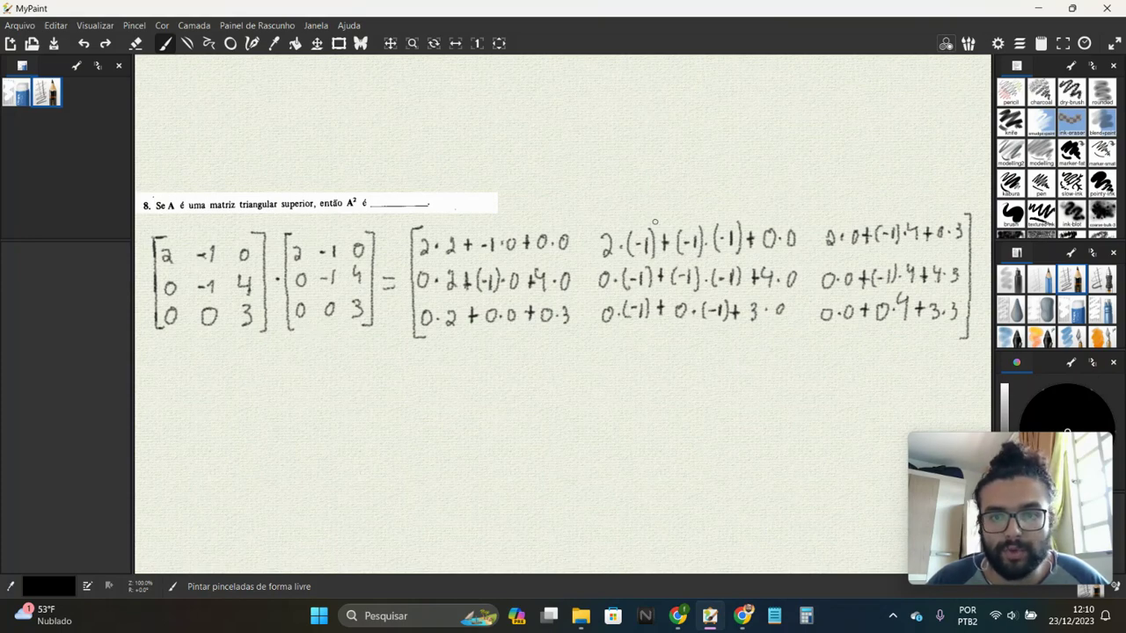
pyautogui.moveTo(612, 224)
pyautogui.mouseDown()
pyautogui.moveTo(597, 245)
pyautogui.moveTo(788, 255)
pyautogui.moveTo(743, 214)
pyautogui.moveTo(650, 210)
pyautogui.moveTo(614, 227)
pyautogui.mouseUp()
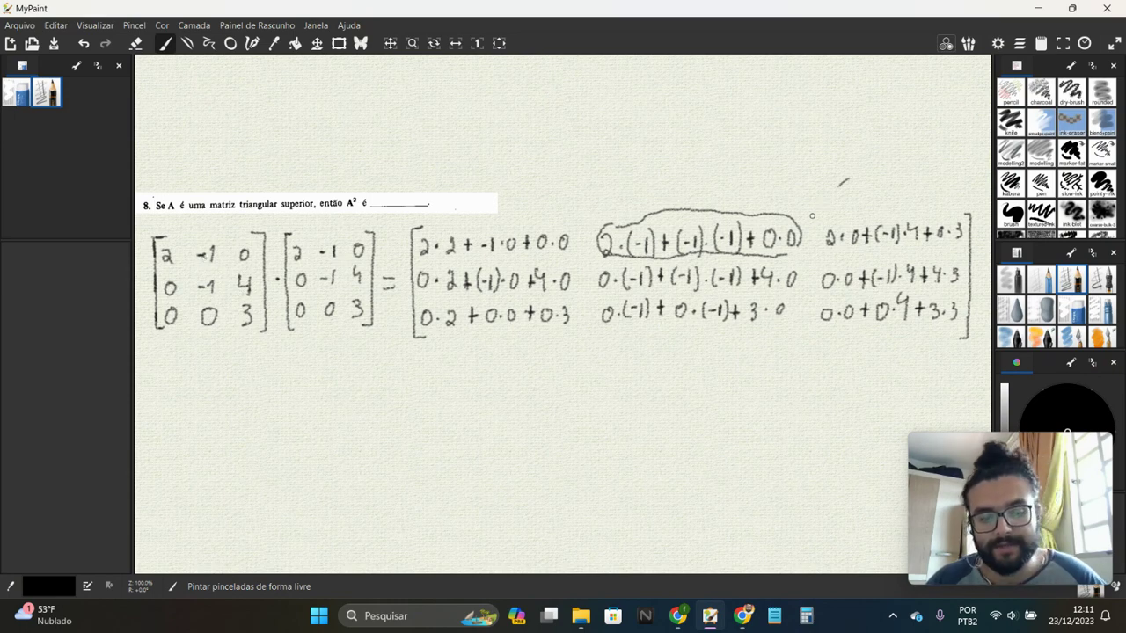
pyautogui.hotkey('ctrl', 'z')
pyautogui.hotkey('ctrl', 'z')
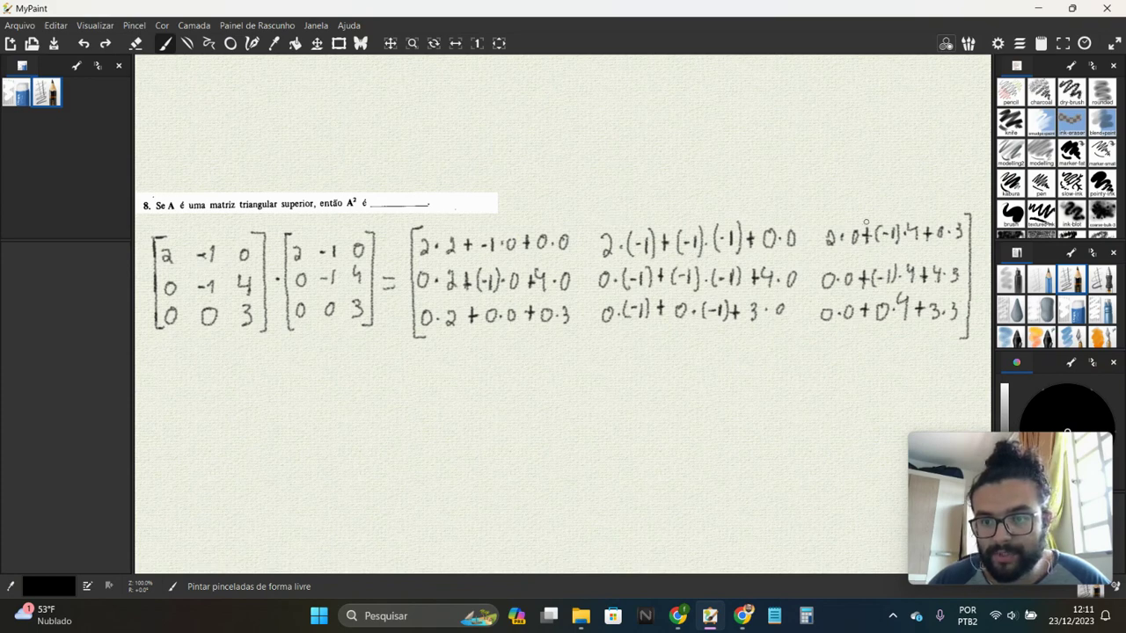
pyautogui.moveTo(858, 230); pyautogui.dragTo(867, 239)
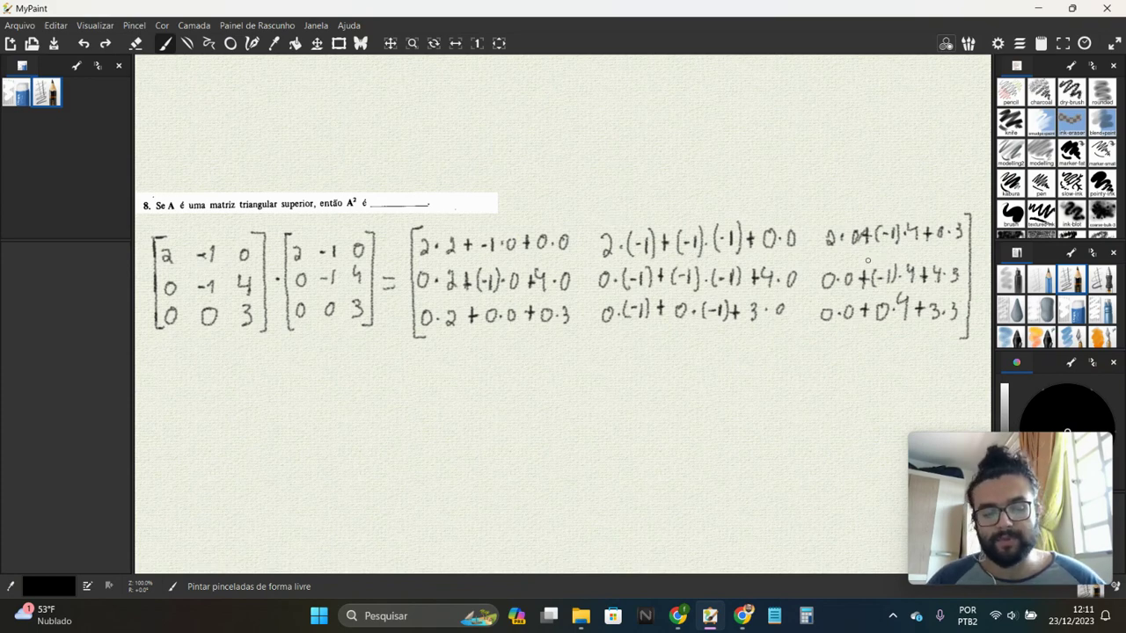
pyautogui.hotkey('ctrl', 'z')
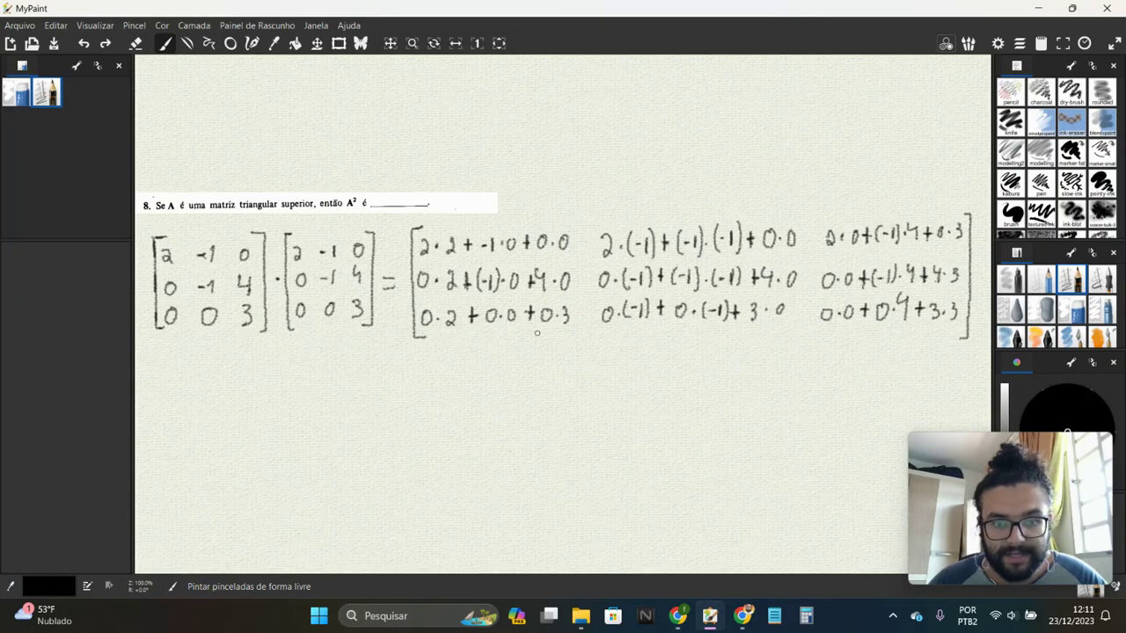
pyautogui.moveTo(571, 303)
pyautogui.mouseDown()
pyautogui.moveTo(538, 318)
pyautogui.moveTo(577, 313)
pyautogui.mouseUp()
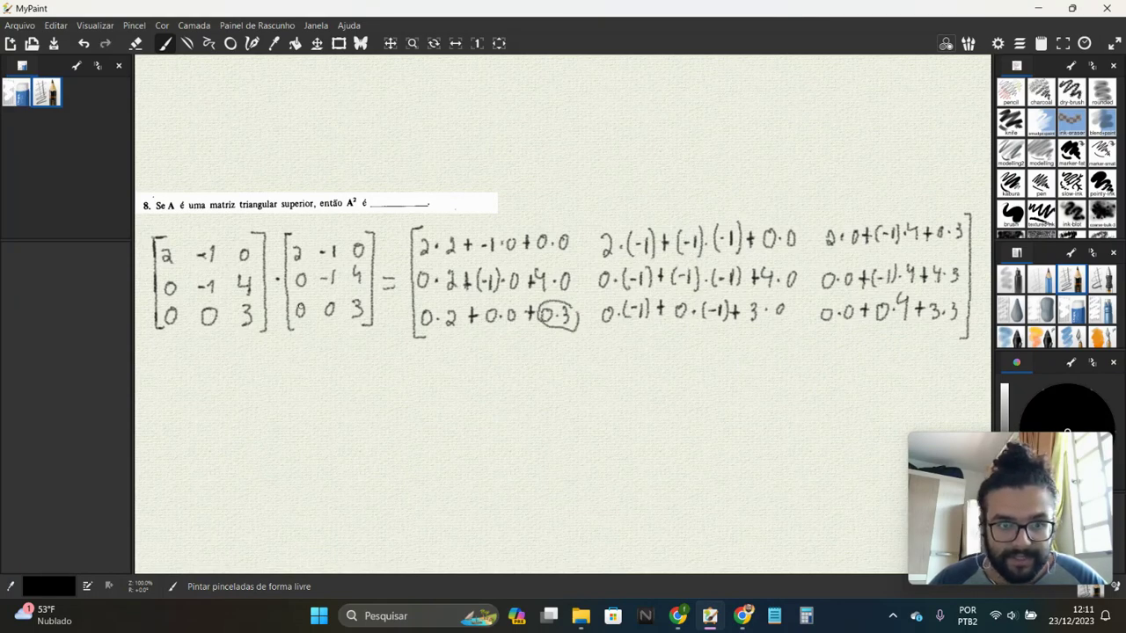
pyautogui.hotkey('ctrl', 'z')
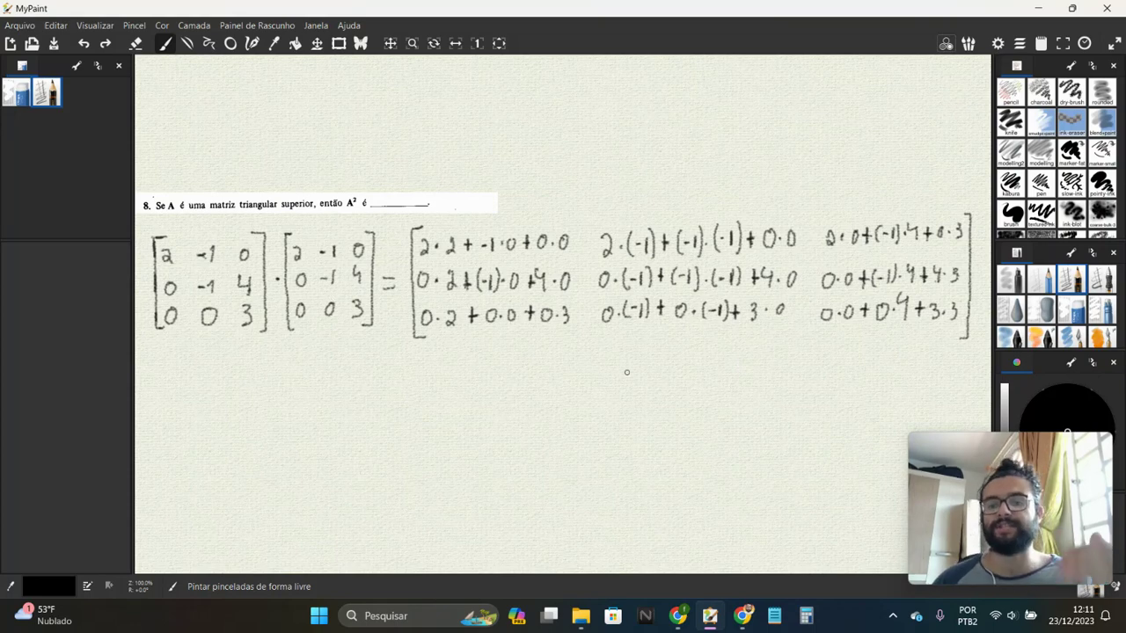
# - Write '=' and a left bracket, then 4, 0, 0 down column one and -1 beside 4
pyautogui.moveTo(377, 375); pyautogui.dragTo(393, 387)
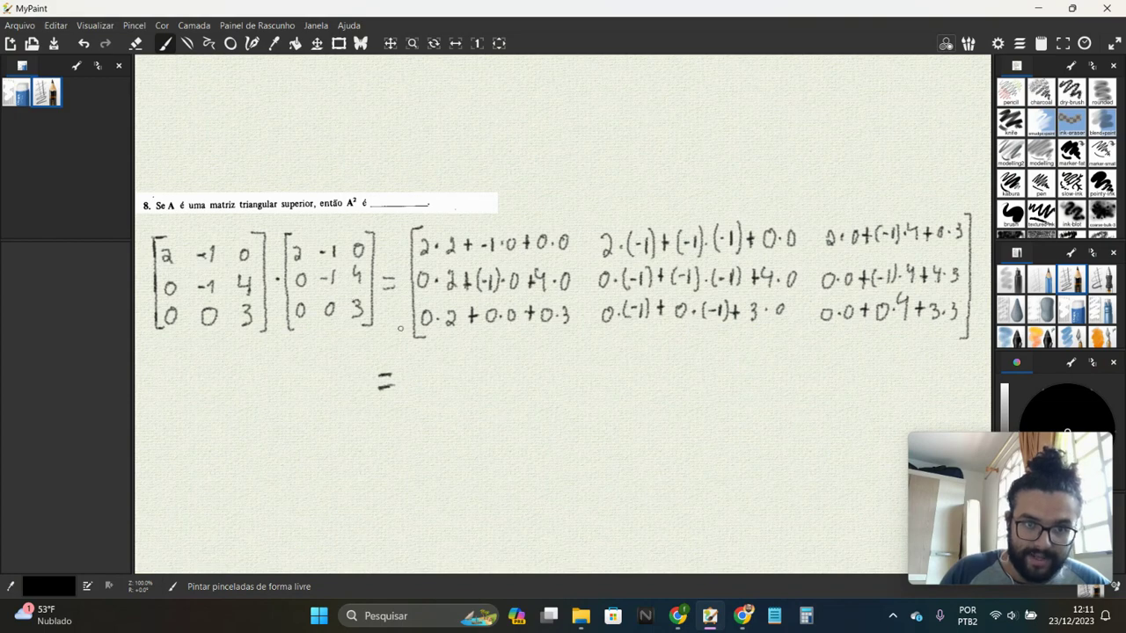
pyautogui.moveTo(415, 344)
pyautogui.mouseDown()
pyautogui.moveTo(414, 441)
pyautogui.moveTo(437, 472)
pyautogui.mouseUp()
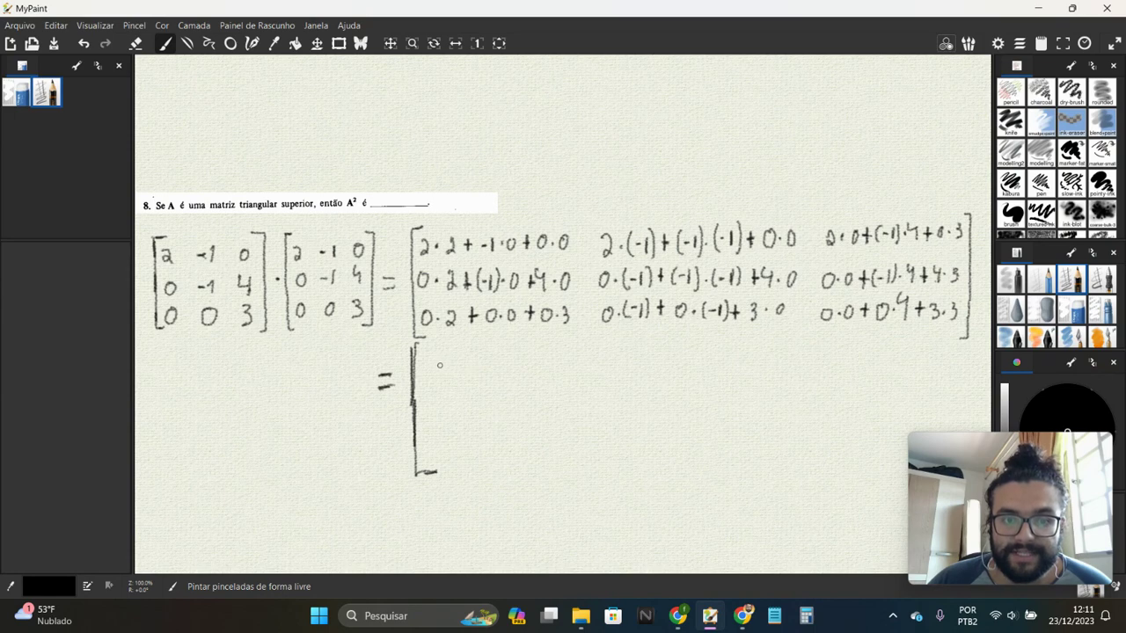
pyautogui.moveTo(427, 345); pyautogui.dragTo(435, 373)
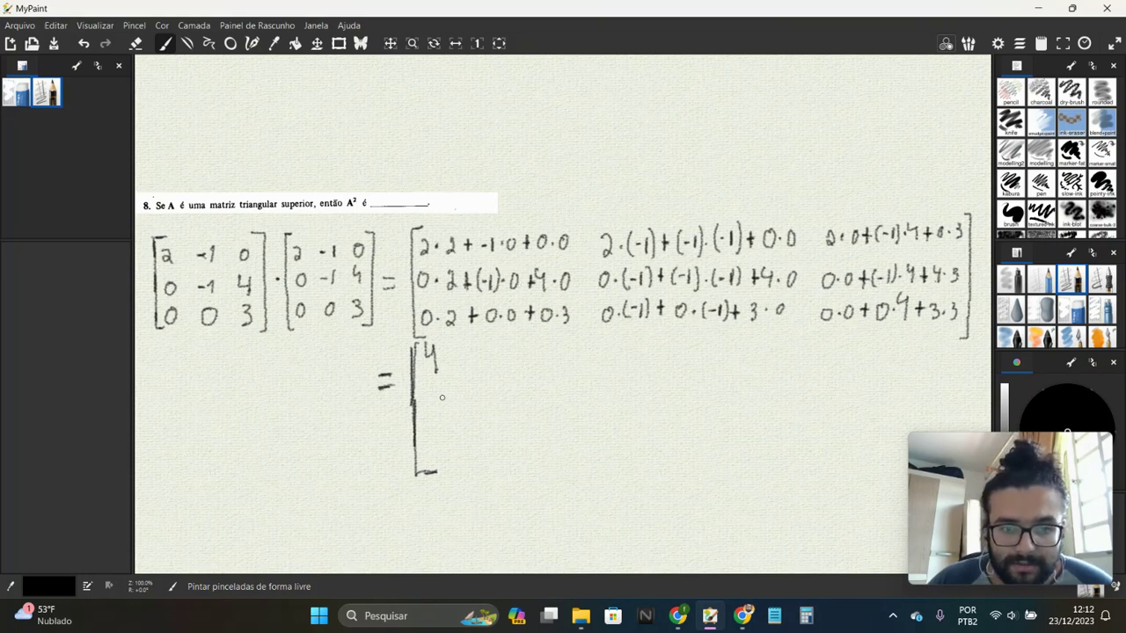
pyautogui.moveTo(435, 385); pyautogui.dragTo(438, 388)
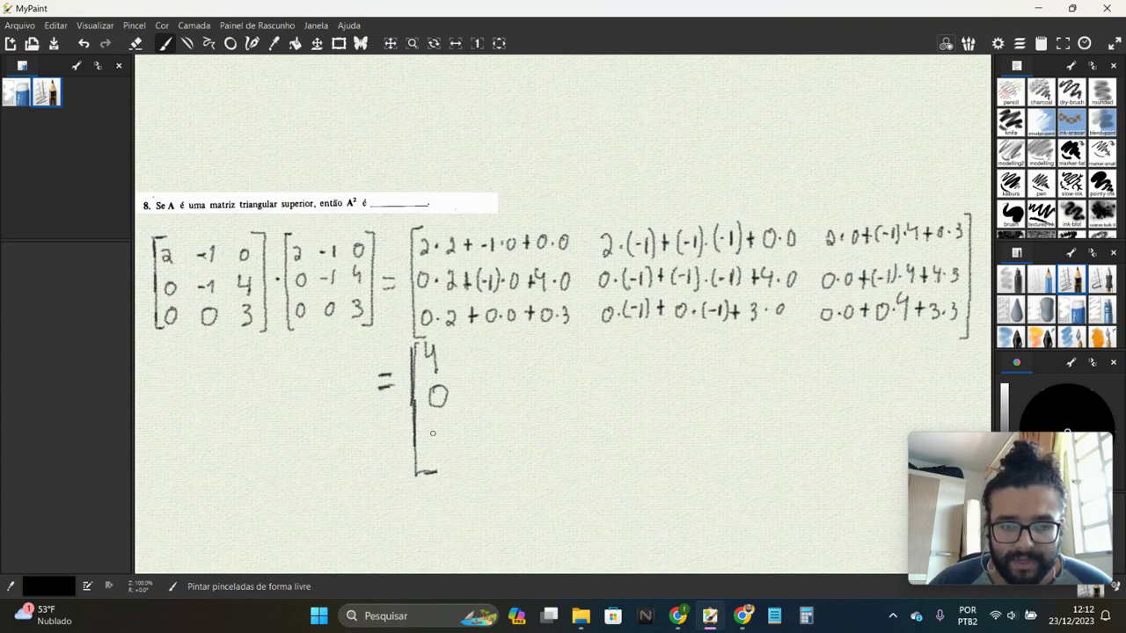
pyautogui.moveTo(432, 433)
pyautogui.mouseDown()
pyautogui.moveTo(439, 452)
pyautogui.moveTo(435, 428)
pyautogui.mouseUp()
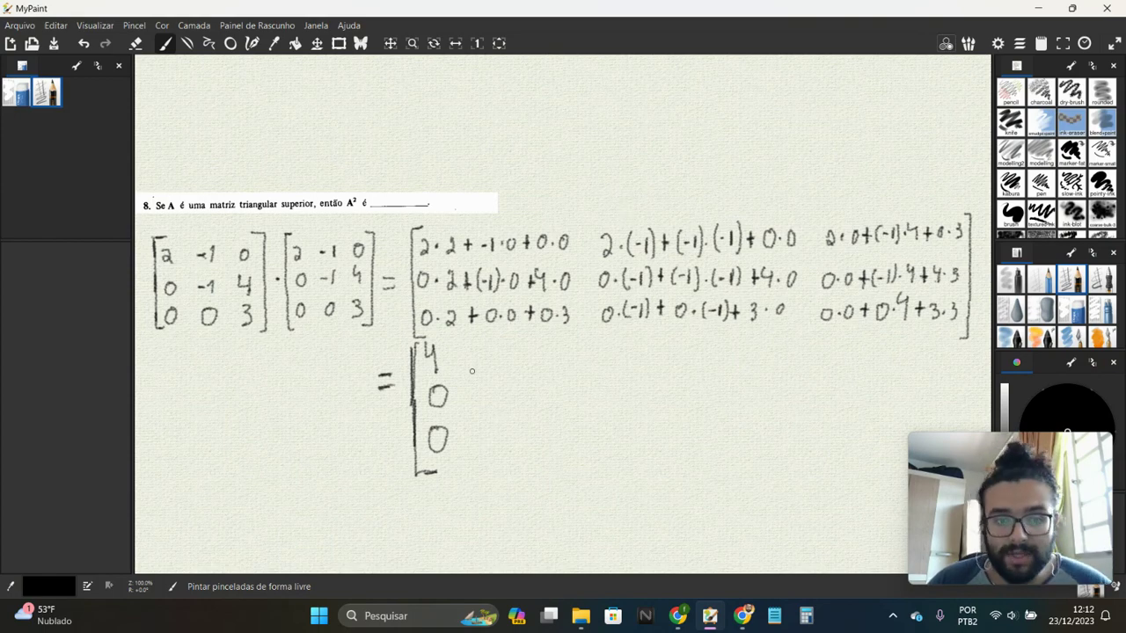
pyautogui.moveTo(471, 359); pyautogui.dragTo(492, 373)
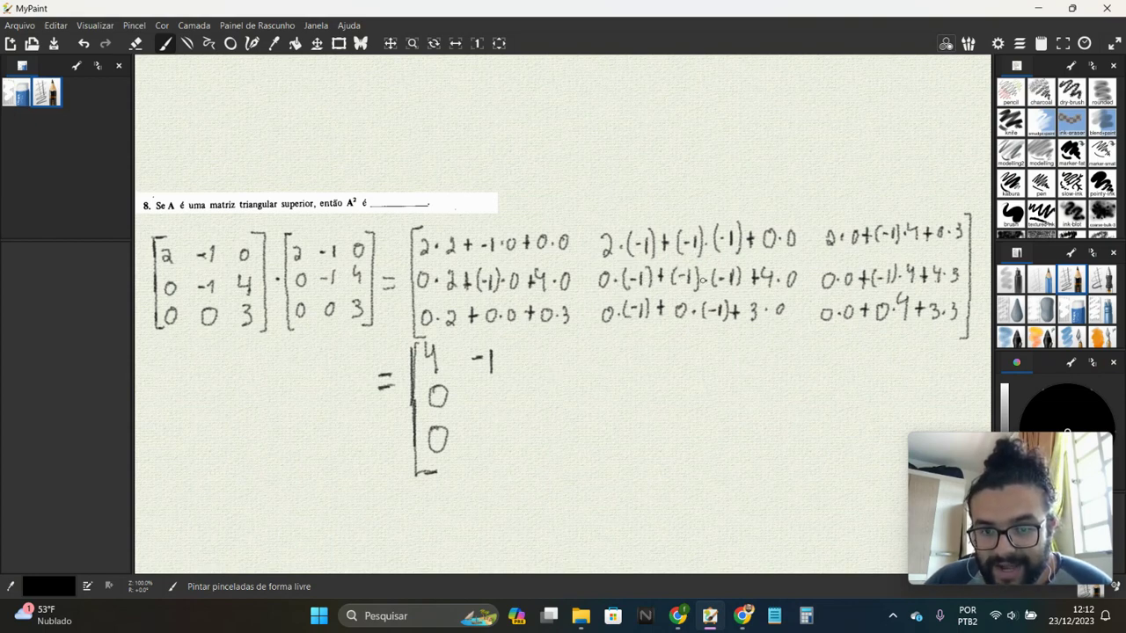
# - Write 1 and 0 below -1, -4 in the top-right entry, and close the bracket
pyautogui.moveTo(732, 278); pyautogui.dragTo(738, 277)
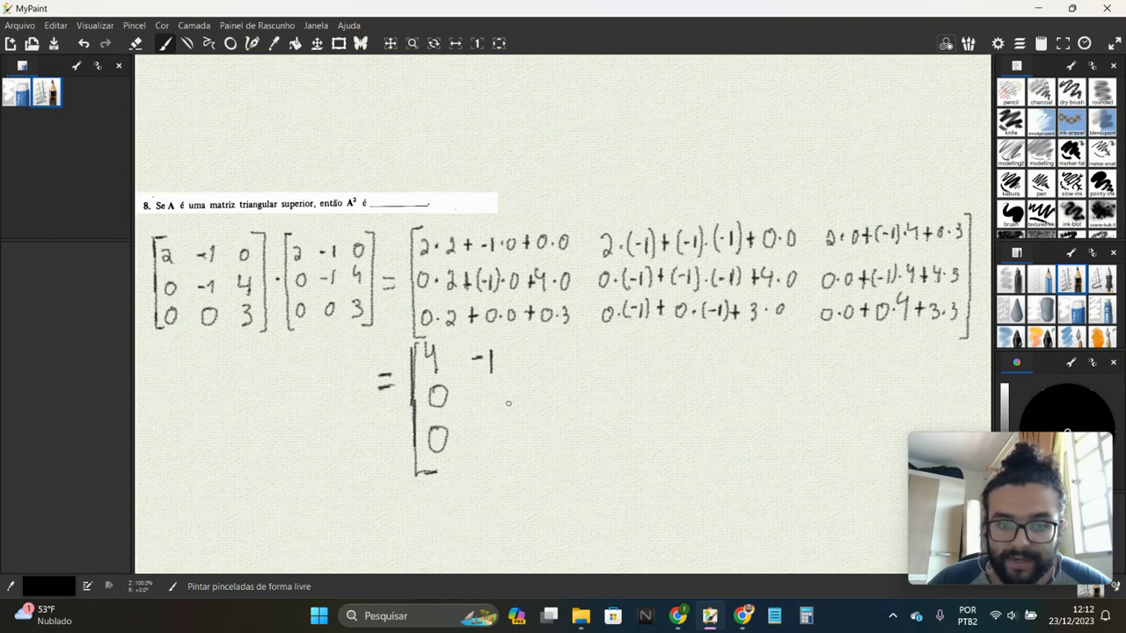
pyautogui.moveTo(483, 396); pyautogui.dragTo(488, 422)
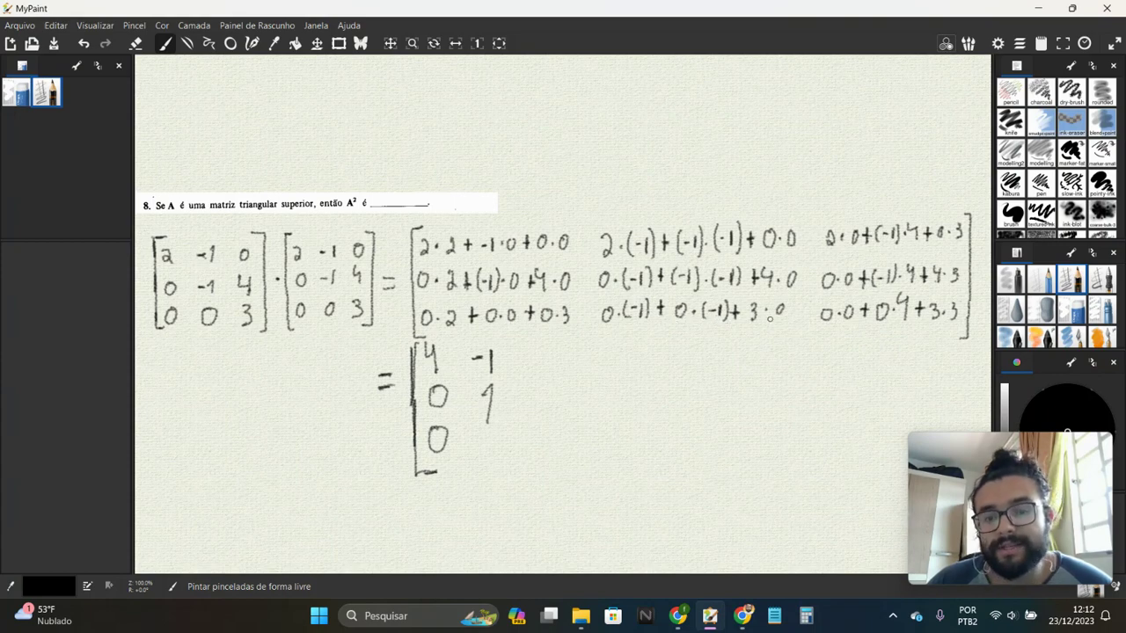
pyautogui.moveTo(489, 438)
pyautogui.mouseDown()
pyautogui.moveTo(477, 455)
pyautogui.moveTo(494, 439)
pyautogui.mouseUp()
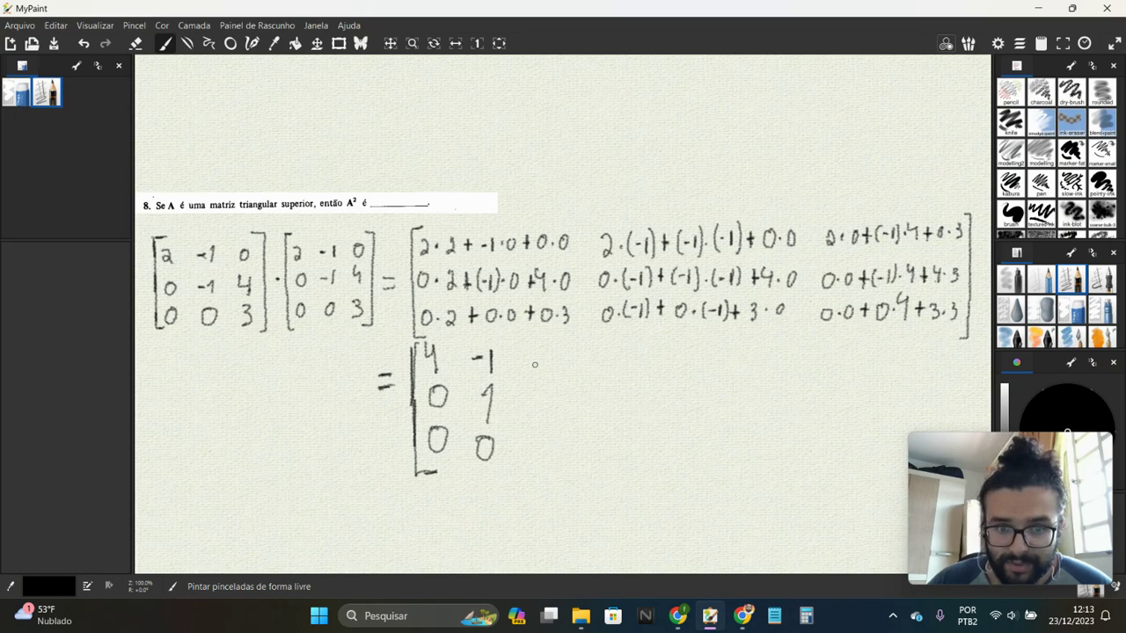
pyautogui.moveTo(567, 381); pyautogui.dragTo(567, 360)
pyautogui.moveTo(569, 367)
pyautogui.mouseDown()
pyautogui.moveTo(557, 351)
pyautogui.moveTo(575, 336)
pyautogui.moveTo(592, 475)
pyautogui.moveTo(563, 480)
pyautogui.mouseUp()
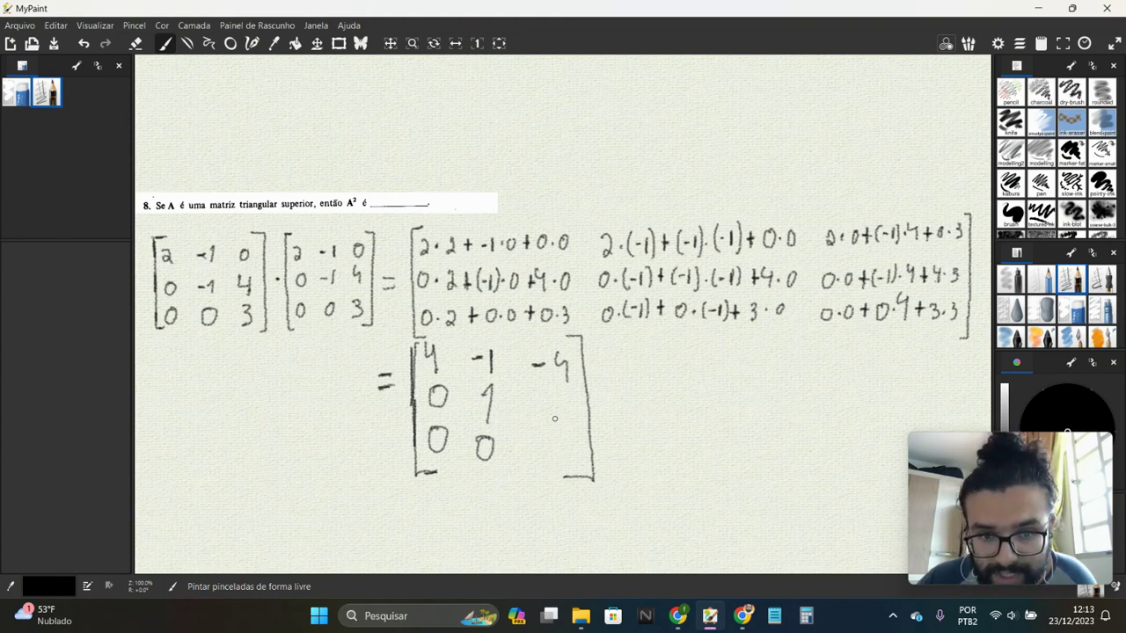
# - Write 8 and 9 under -4, completing A² as 4 -1 -4 / 0 1 8 / 0 0 9
pyautogui.moveTo(554, 419)
pyautogui.mouseDown()
pyautogui.moveTo(558, 389)
pyautogui.moveTo(559, 406)
pyautogui.mouseUp()
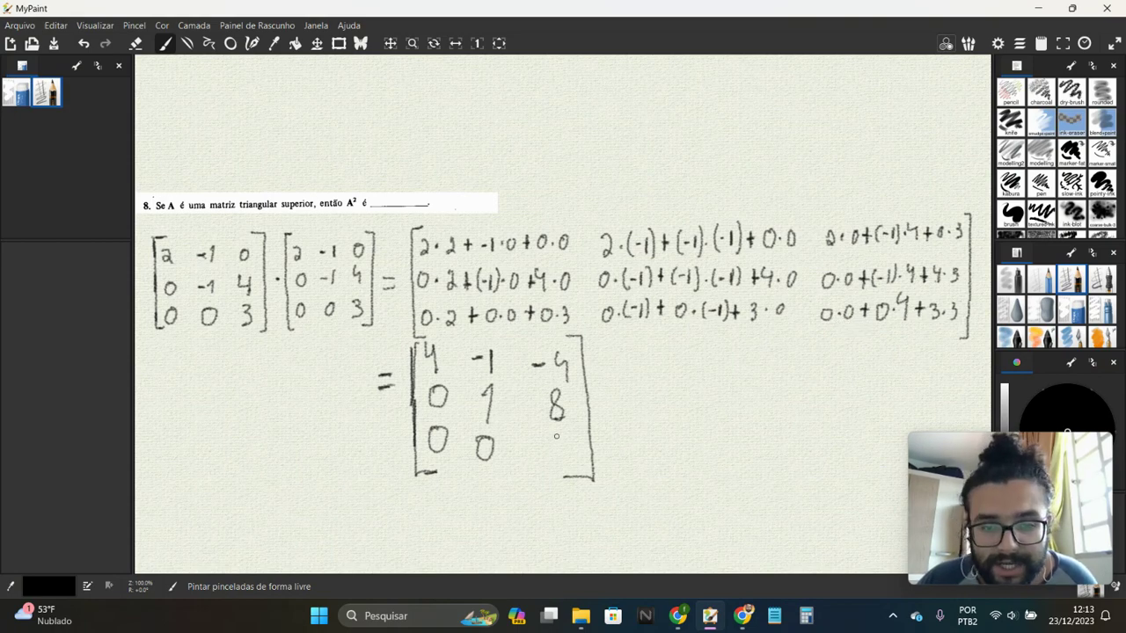
pyautogui.moveTo(566, 436); pyautogui.dragTo(554, 459)
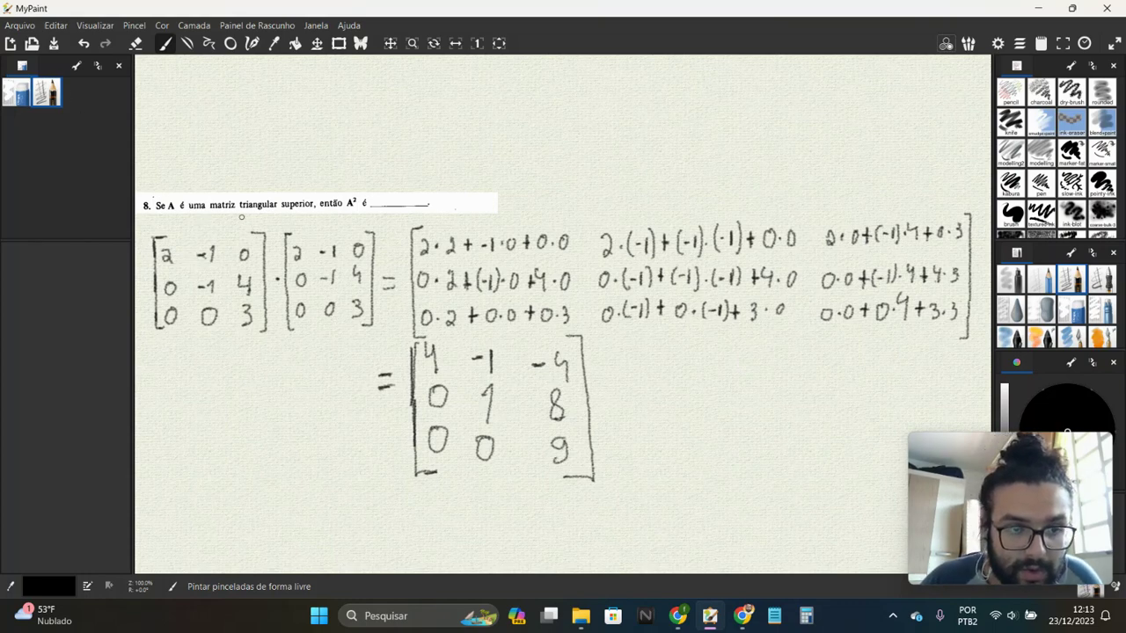
# - Sketch diagonal highlights through the original and result matrices, then undo them
pyautogui.moveTo(233, 220)
pyautogui.mouseDown()
pyautogui.moveTo(214, 335)
pyautogui.moveTo(227, 220)
pyautogui.mouseUp()
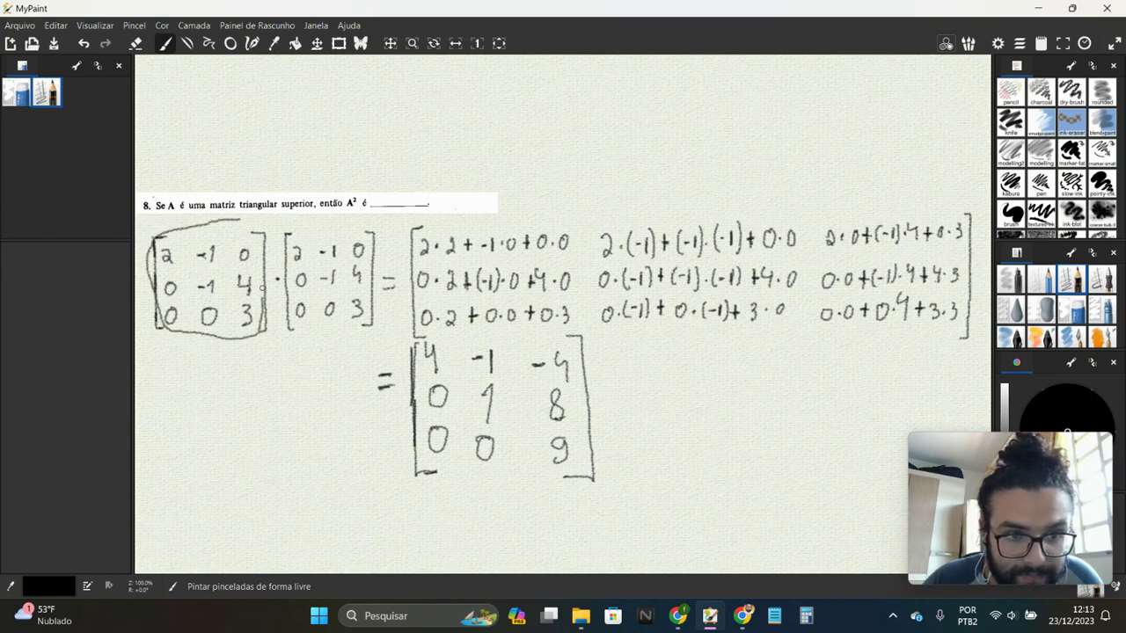
pyautogui.moveTo(160, 260); pyautogui.dragTo(249, 330)
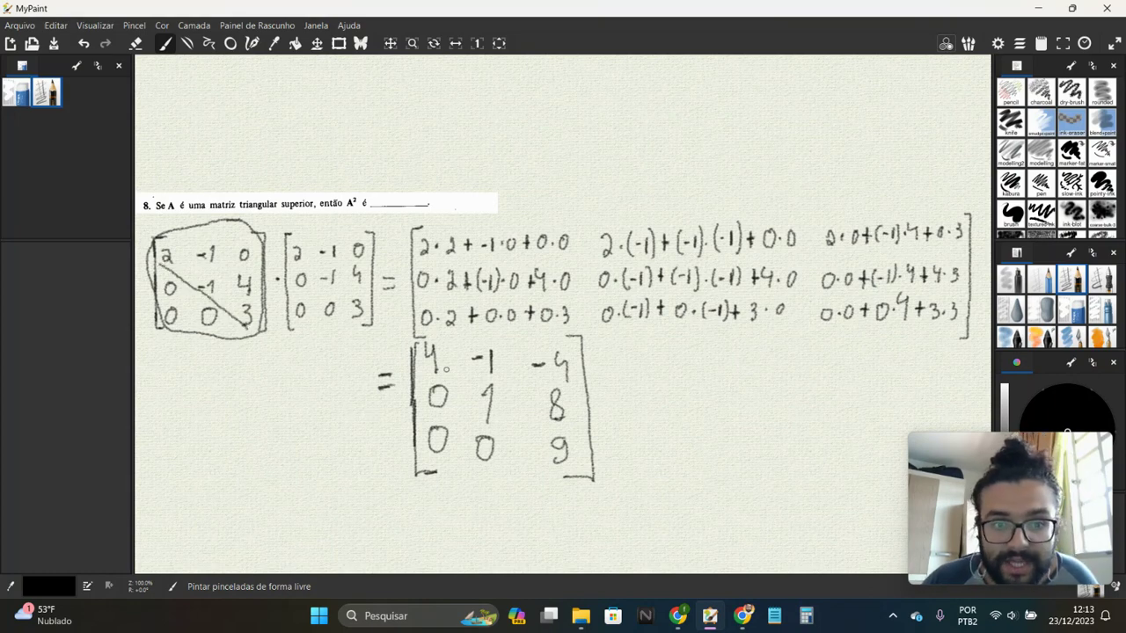
pyautogui.moveTo(432, 371)
pyautogui.mouseDown()
pyautogui.moveTo(561, 475)
pyautogui.moveTo(567, 360)
pyautogui.moveTo(512, 339)
pyautogui.moveTo(424, 339)
pyautogui.mouseUp()
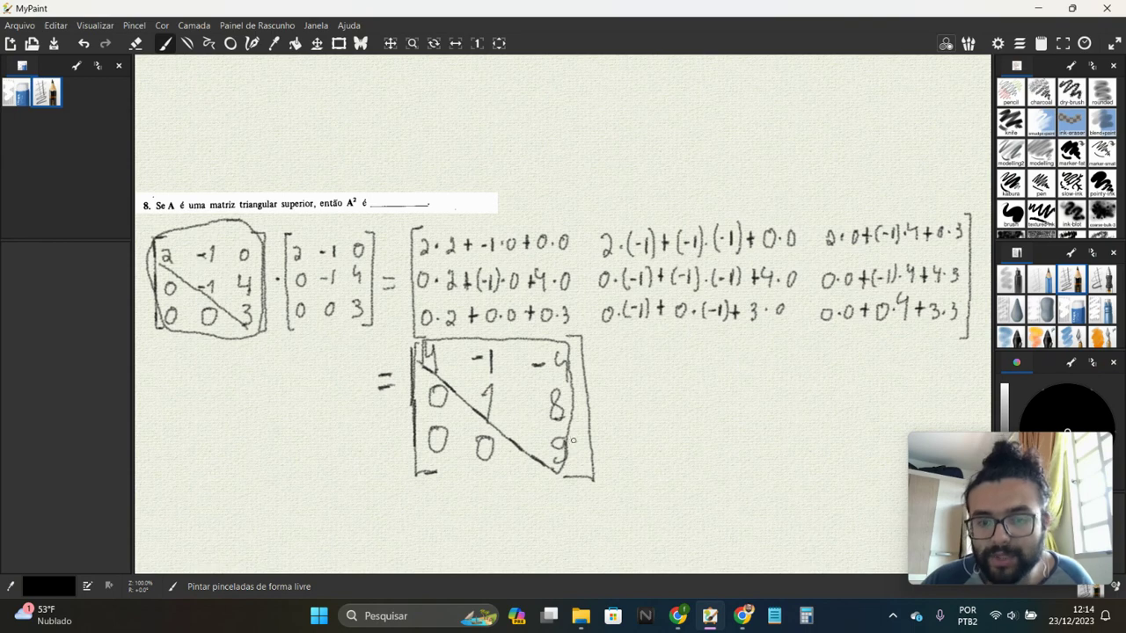
pyautogui.hotkey('ctrl', 'z')
pyautogui.hotkey('ctrl', 'z')
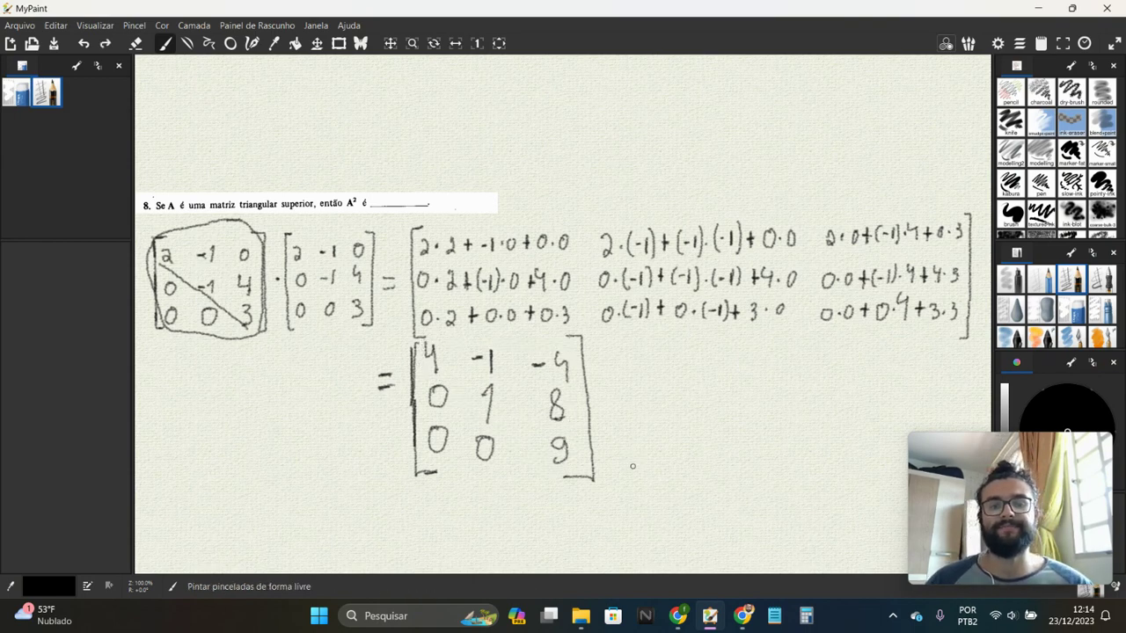
pyautogui.hotkey('ctrl', 'z')
pyautogui.hotkey('ctrl', 'z')
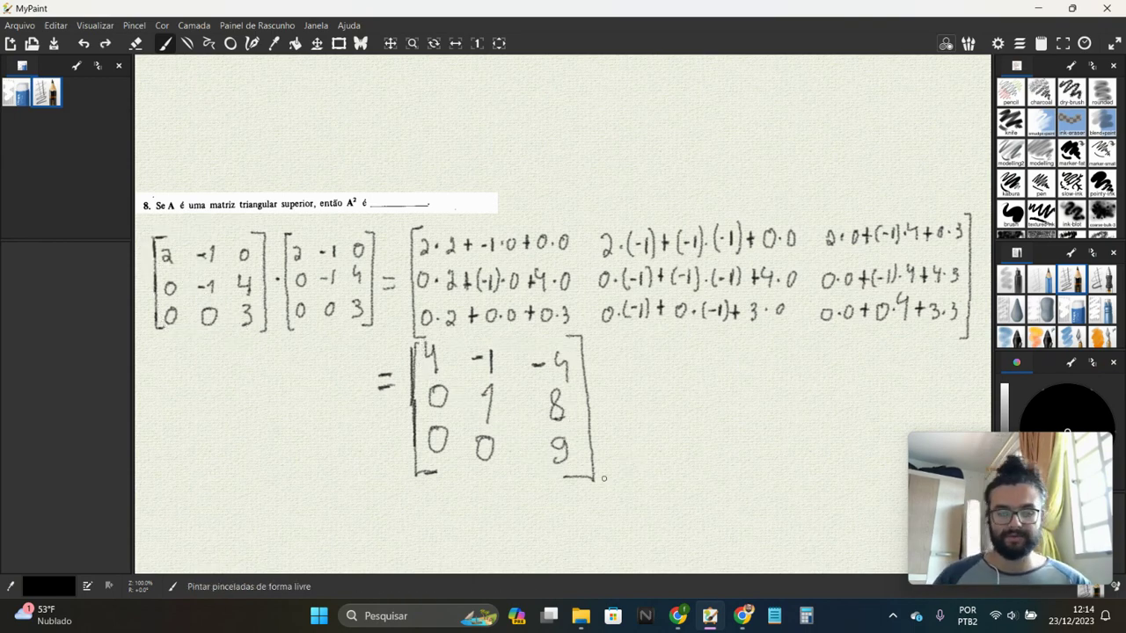
# - Mark the finished A² result with '//' and bring up the YouTube channel in Chrome
pyautogui.moveTo(602, 494); pyautogui.dragTo(647, 413)
pyautogui.moveTo(605, 545); pyautogui.dragTo(662, 452)
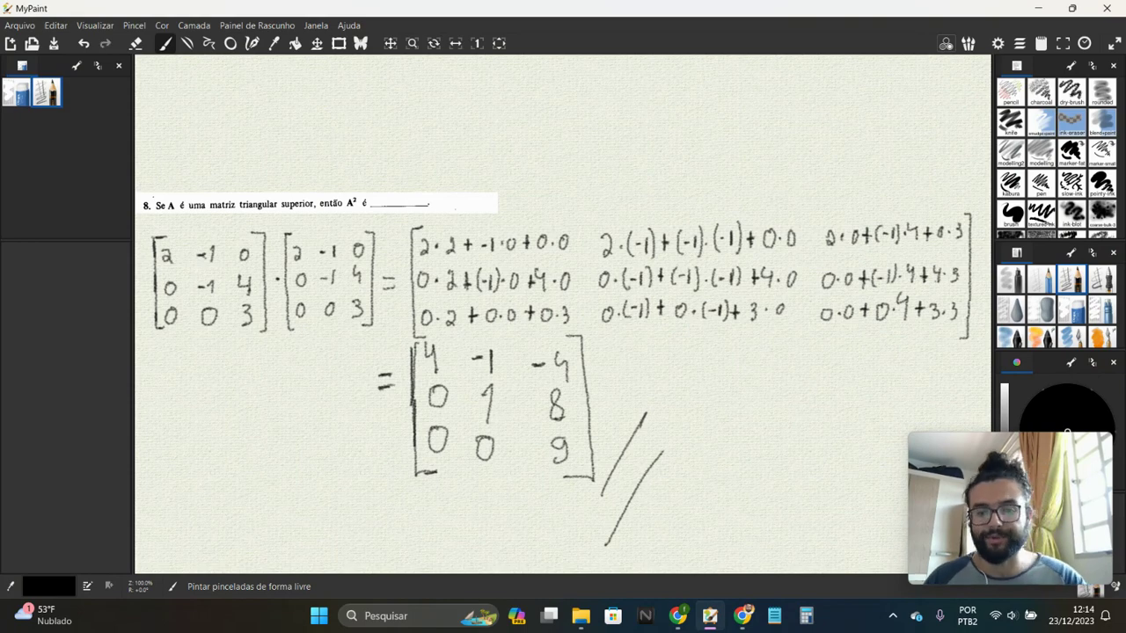
pyautogui.moveTo(678, 616)
pyautogui.click(683, 570)
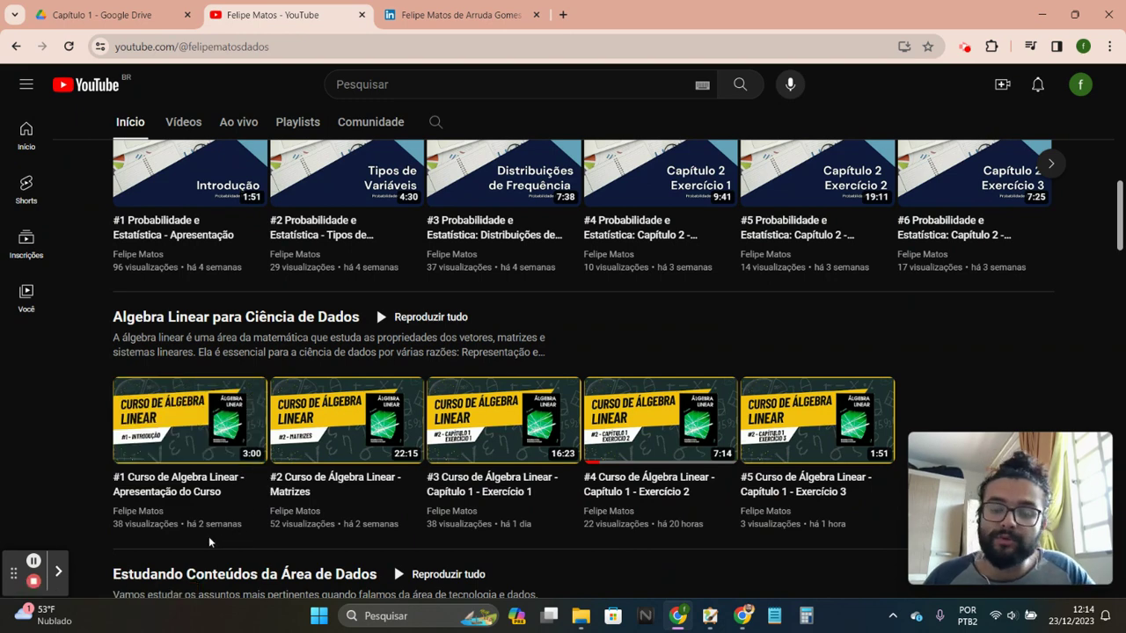
# - Switch Chrome to the LinkedIn tab showing the channel creator's profile page
pyautogui.click(435, 13)
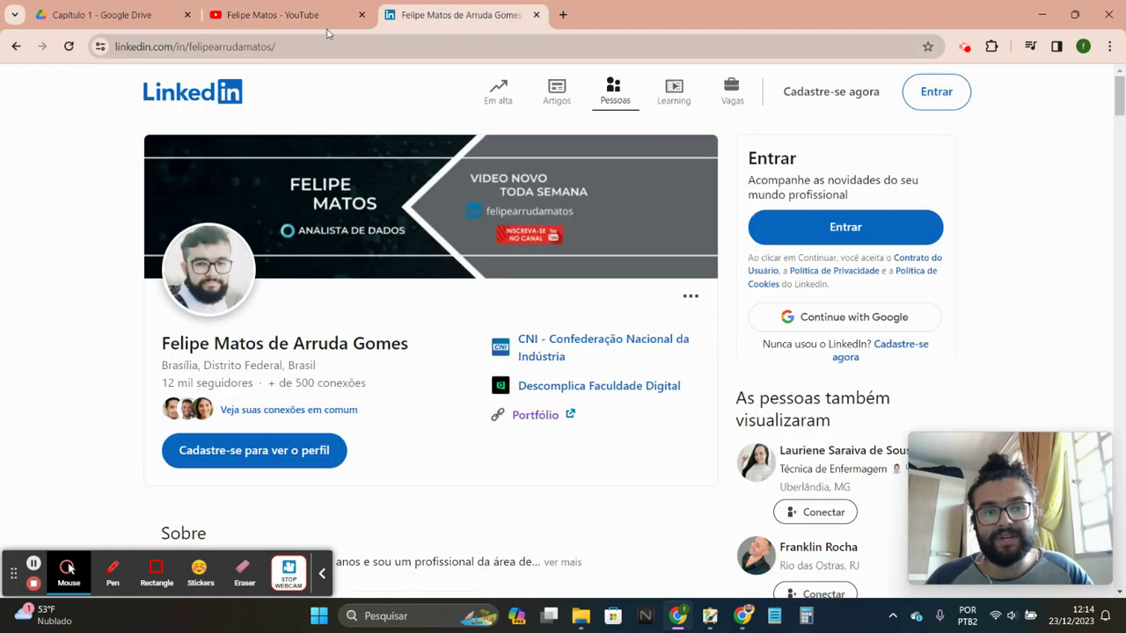